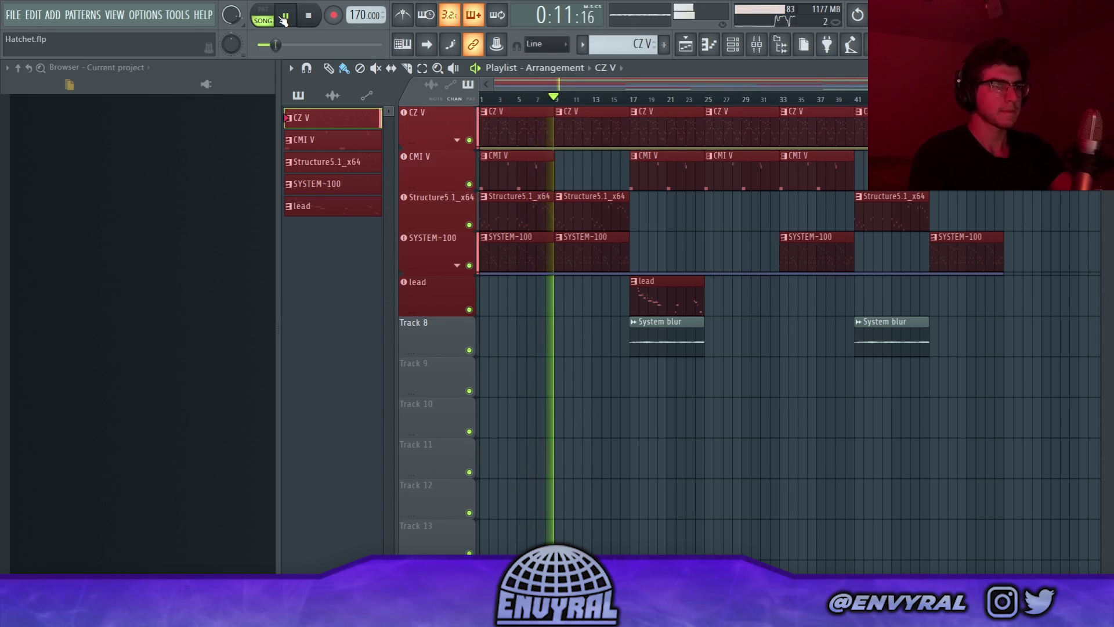
- Stop playback, place the CZ V pattern at bar 1 on its track in Arrangement_2, and show its synth and channel
key(space)
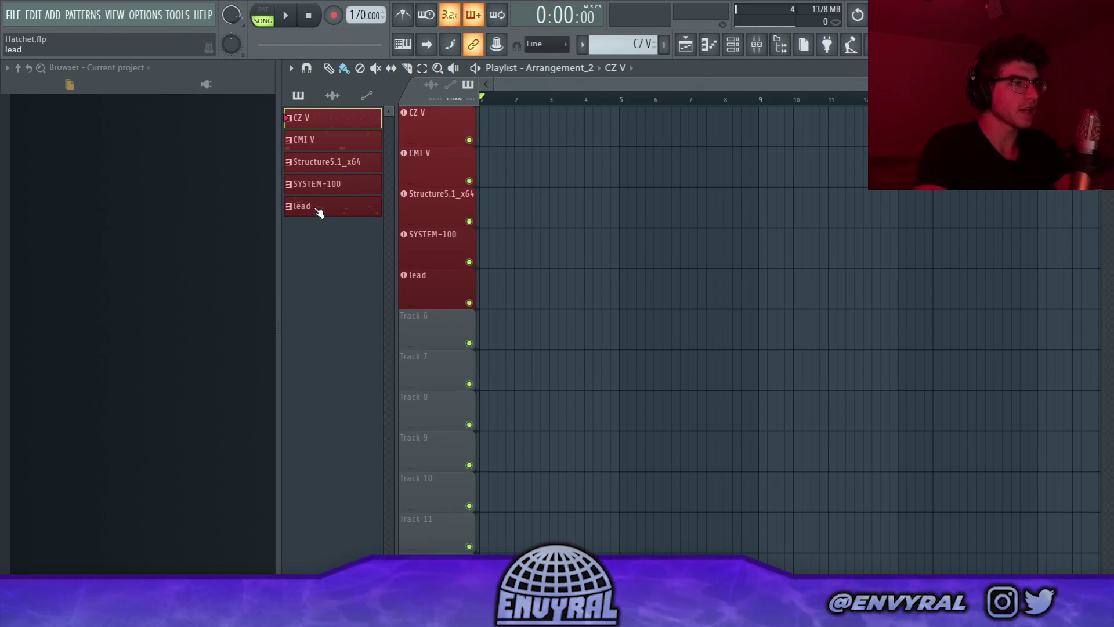
click(343, 119)
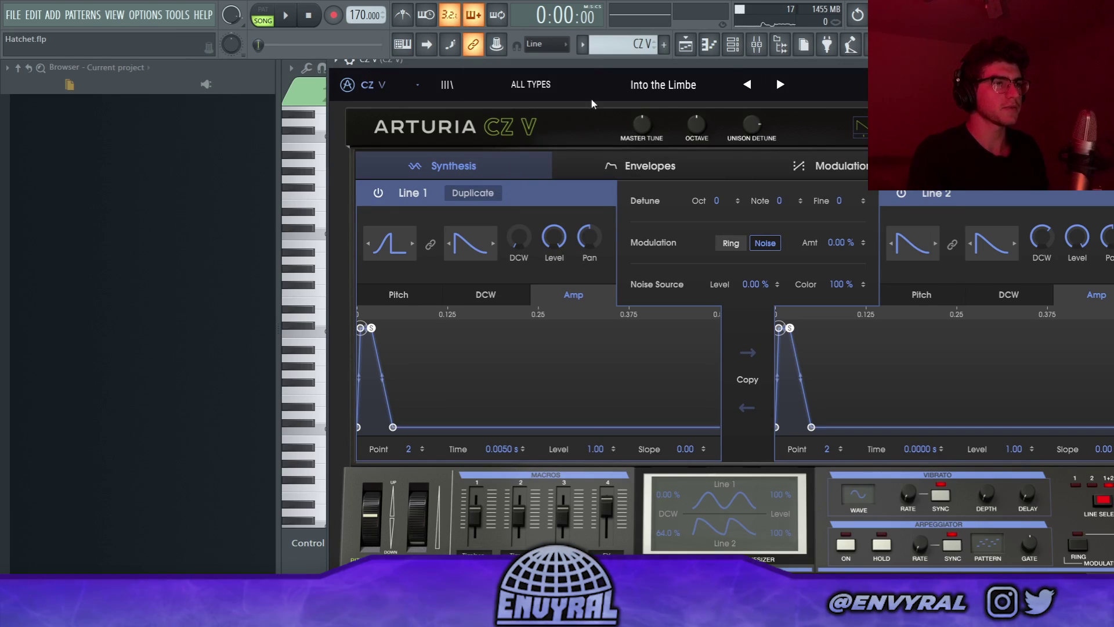
click(733, 45)
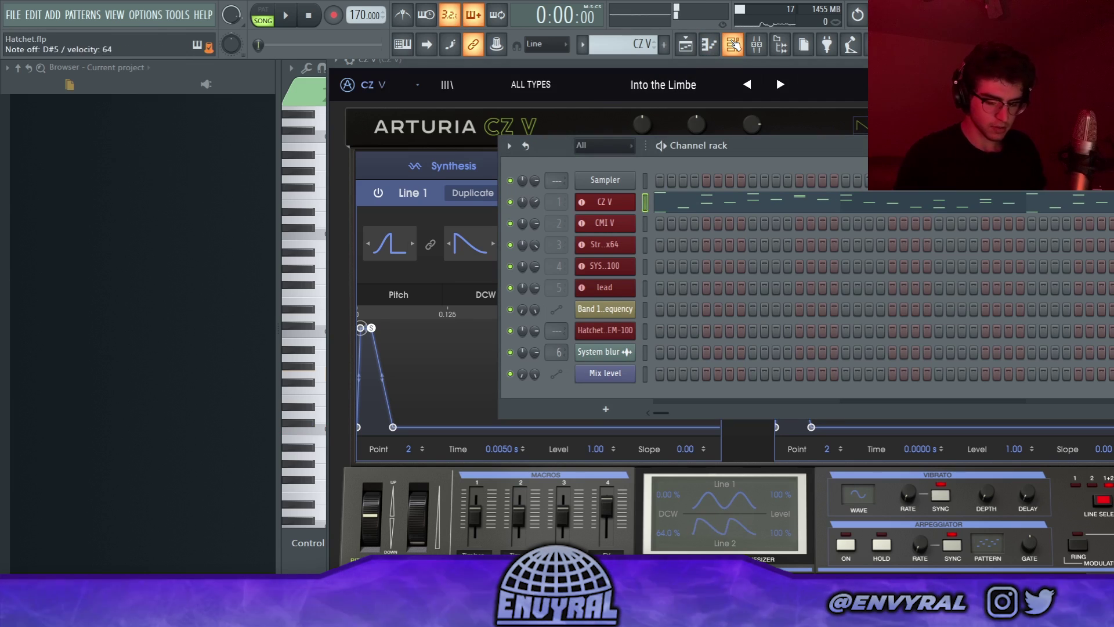
- Show the CZ V notes in the piano roll and play the melody through in song mode
key(F7)
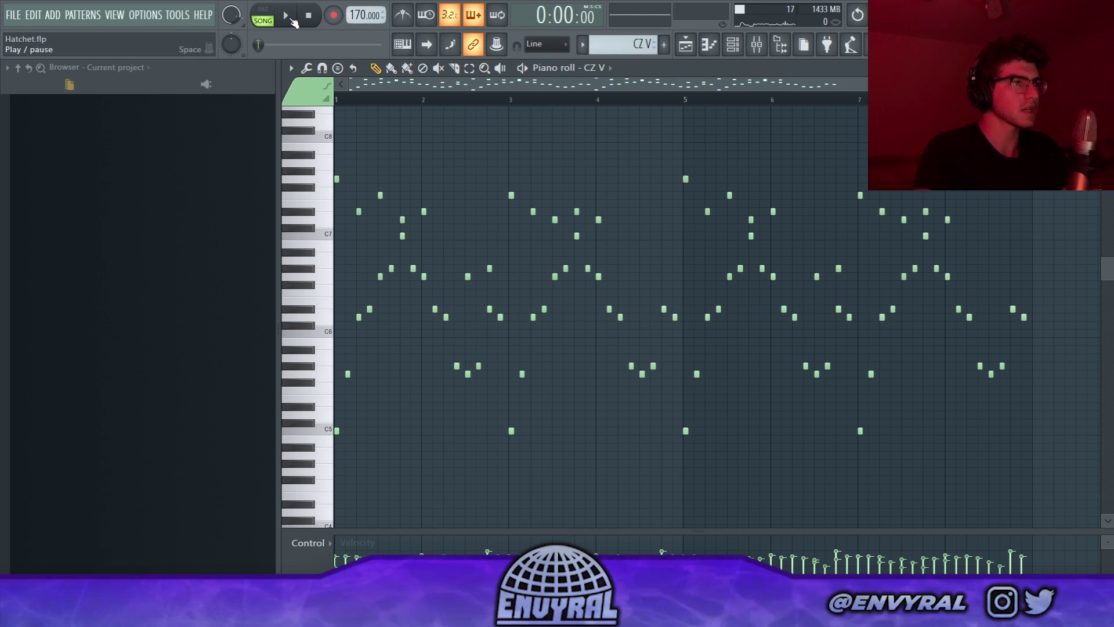
click(294, 22)
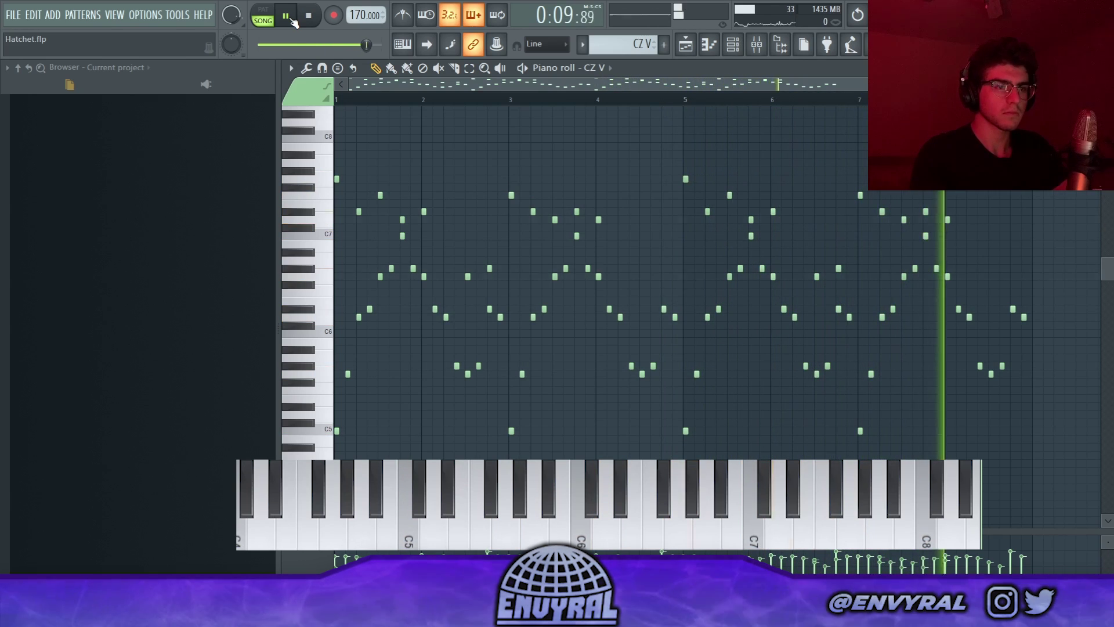
key(space)
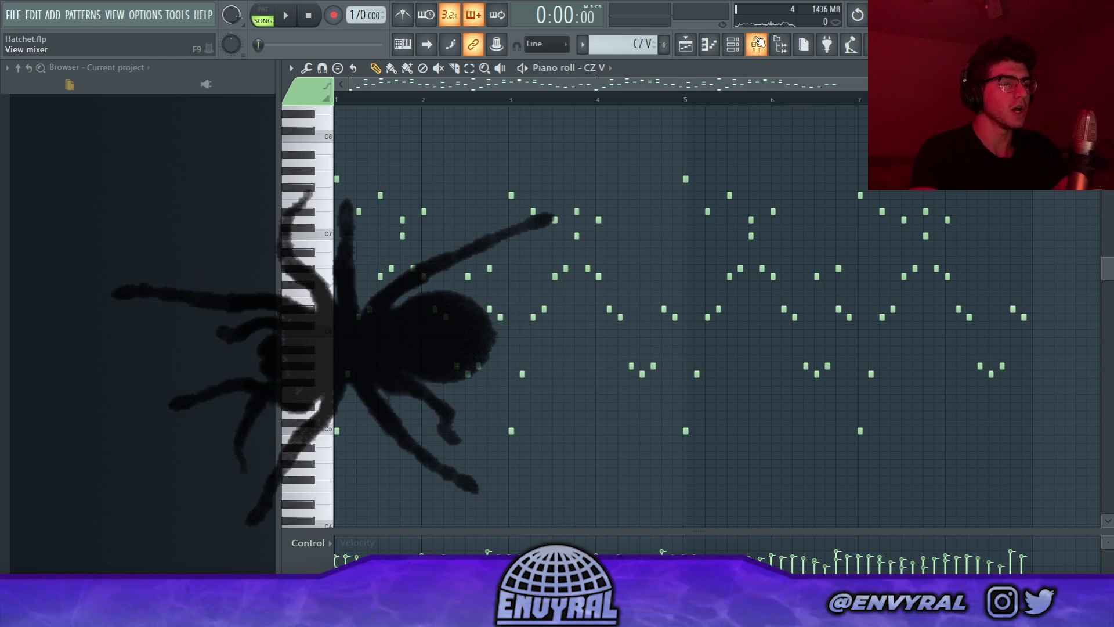
- Show the HalfTime effect on the CZ V mixer track and reposition its window to inspect the settings
key(F9)
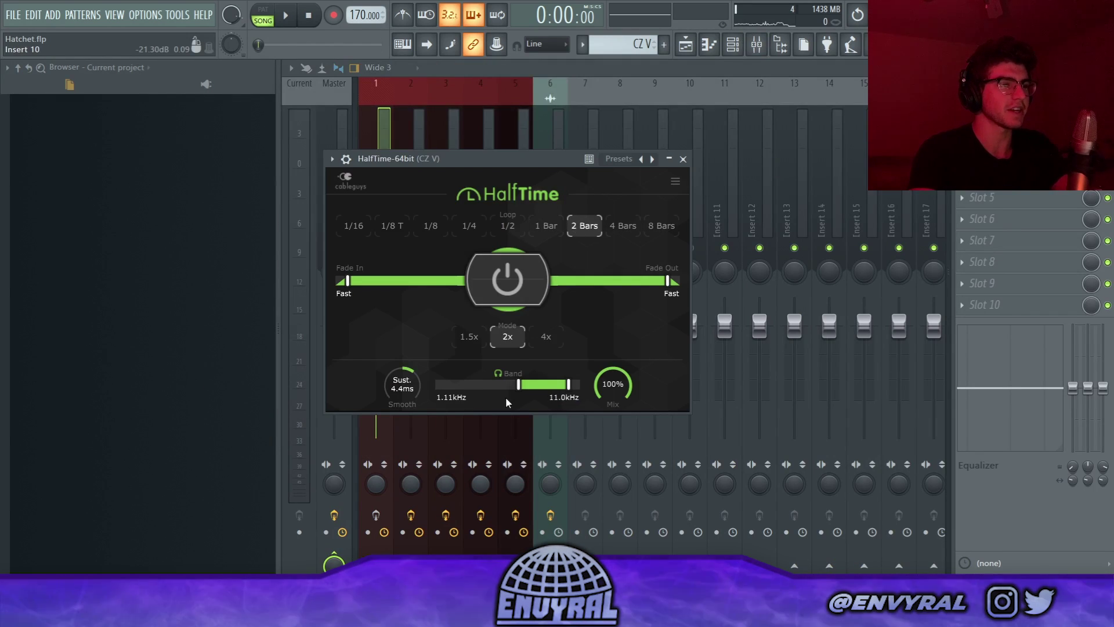
drag(506, 402, 554, 395)
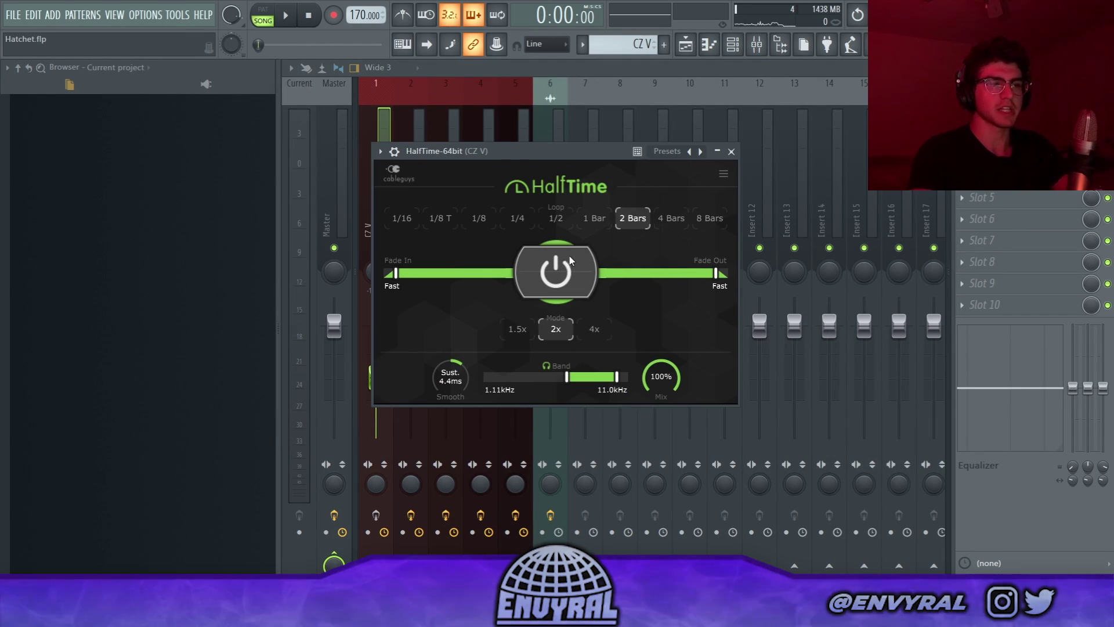
drag(582, 158, 522, 154)
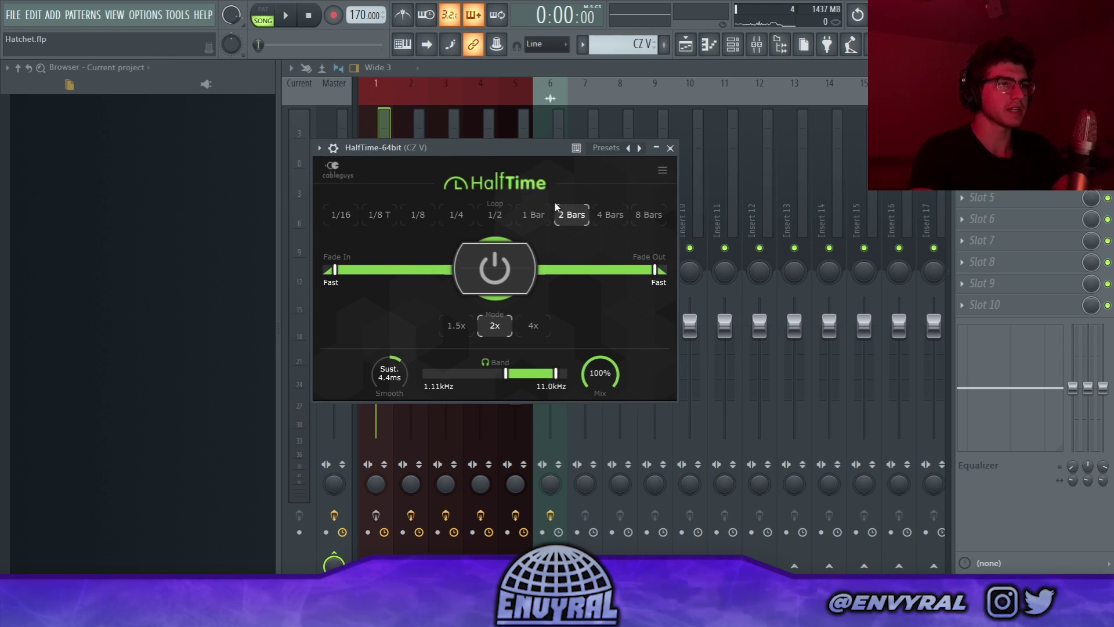
- Return to the playlist and listen to the CZ V clip with its effects, stopping before bar 9
key(F5)
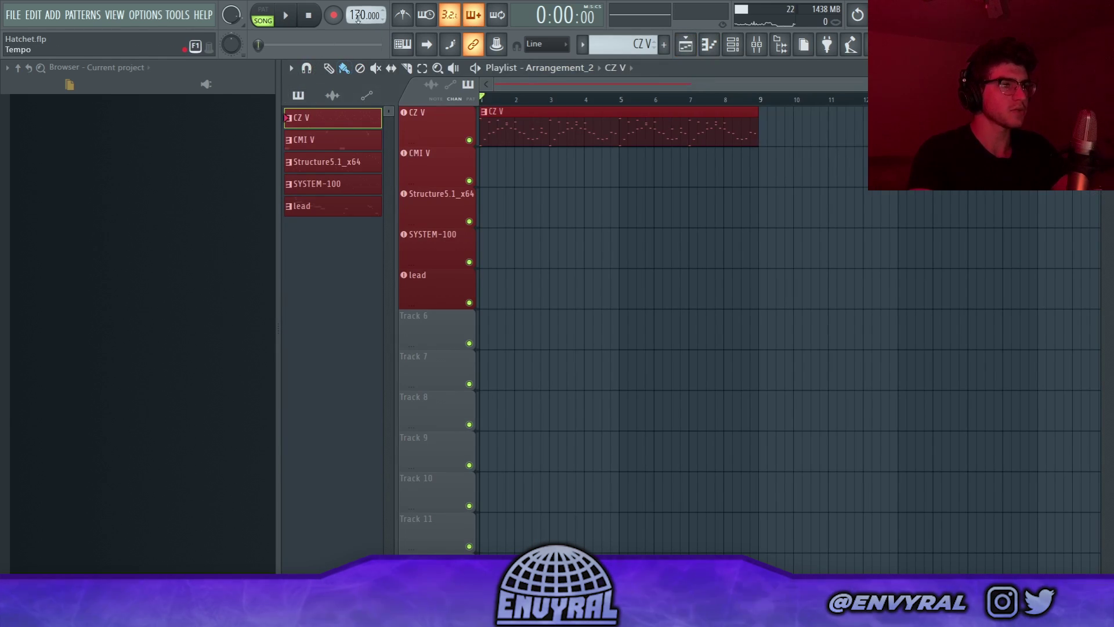
click(284, 18)
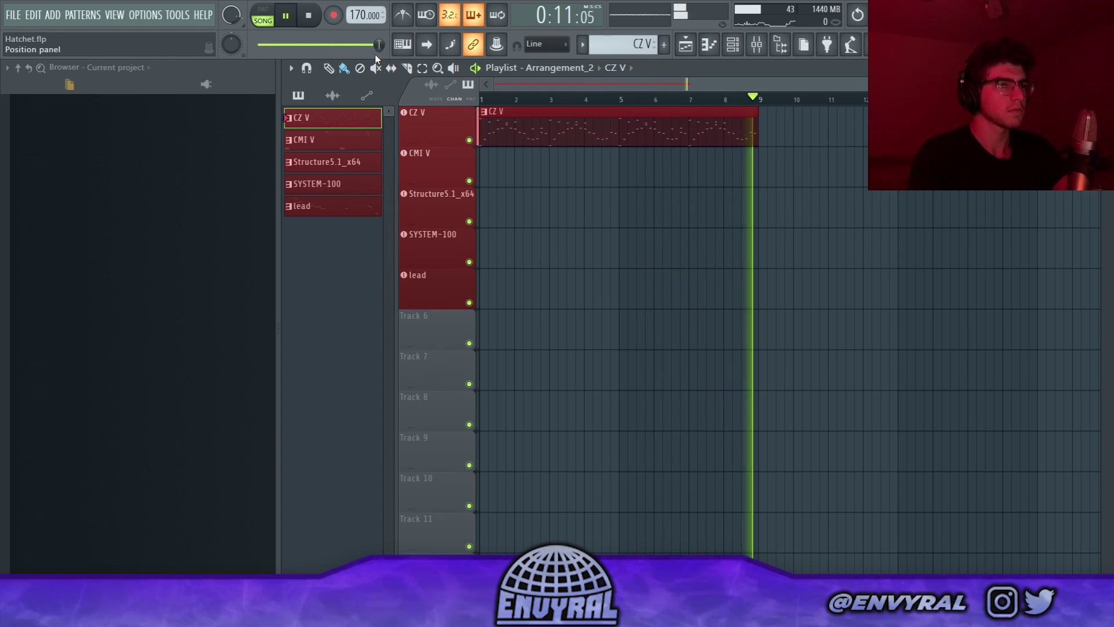
key(space)
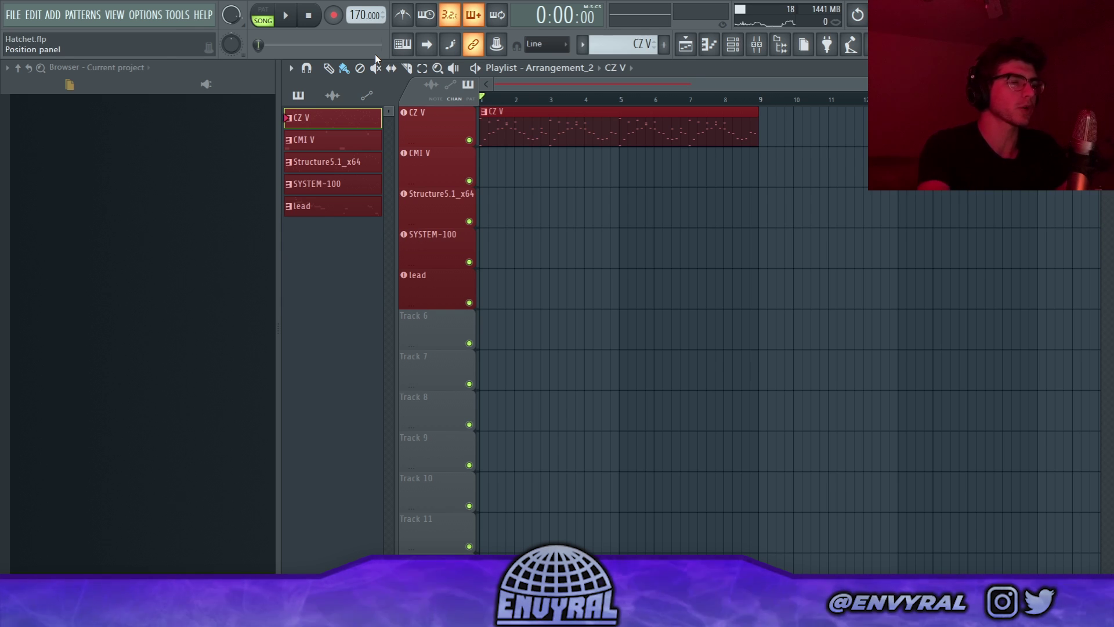
- Place the CMI V pattern at bar 1 on the CMI V track and open its instrument
drag(302, 140, 487, 167)
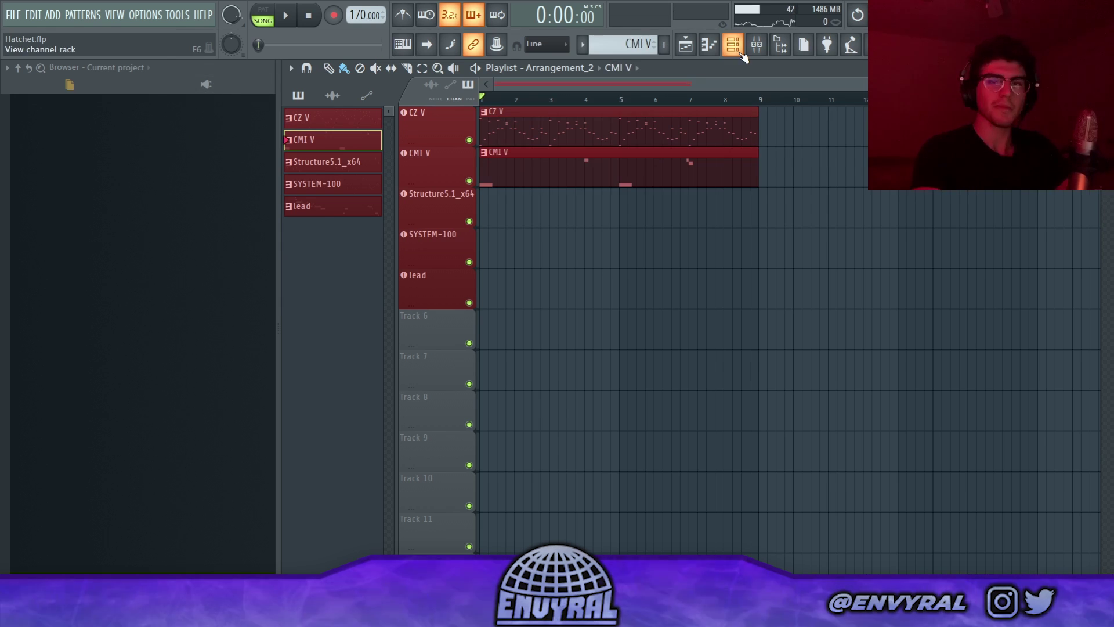
click(742, 49)
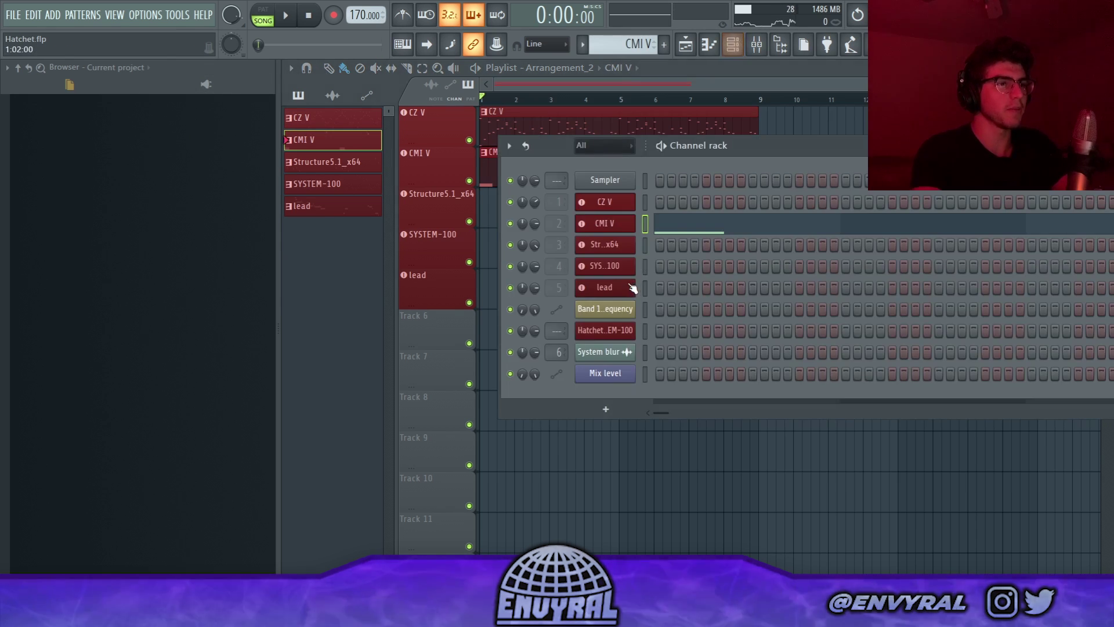
click(605, 227)
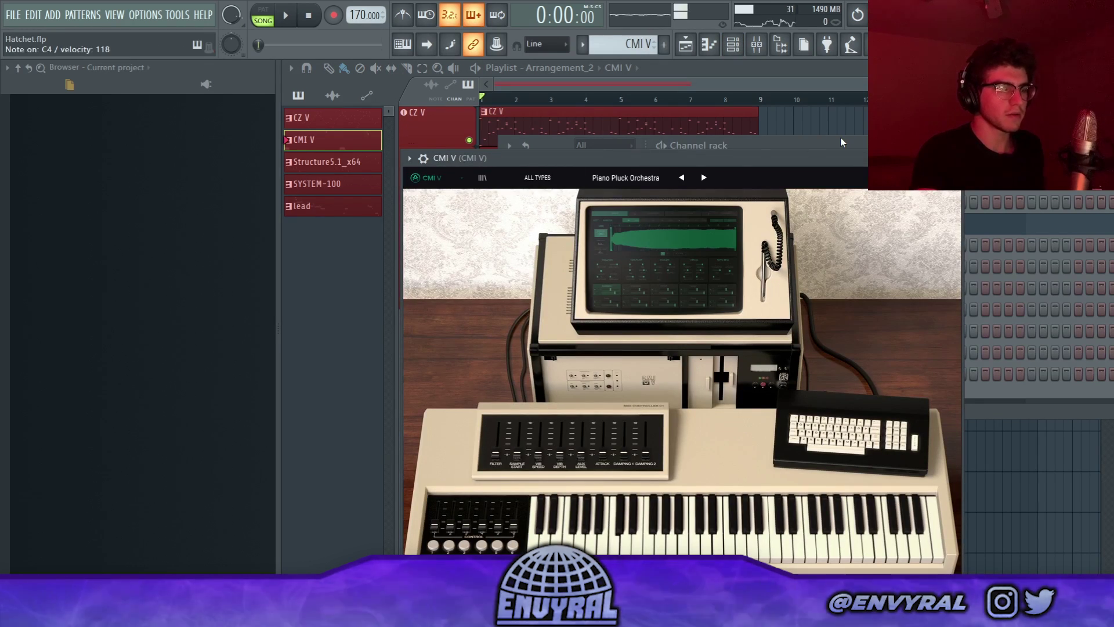
- Examine the low and high notes of the CMI V pattern in the piano roll and play it in pattern mode
click(1014, 229)
scroll(426, 410, down, 1)
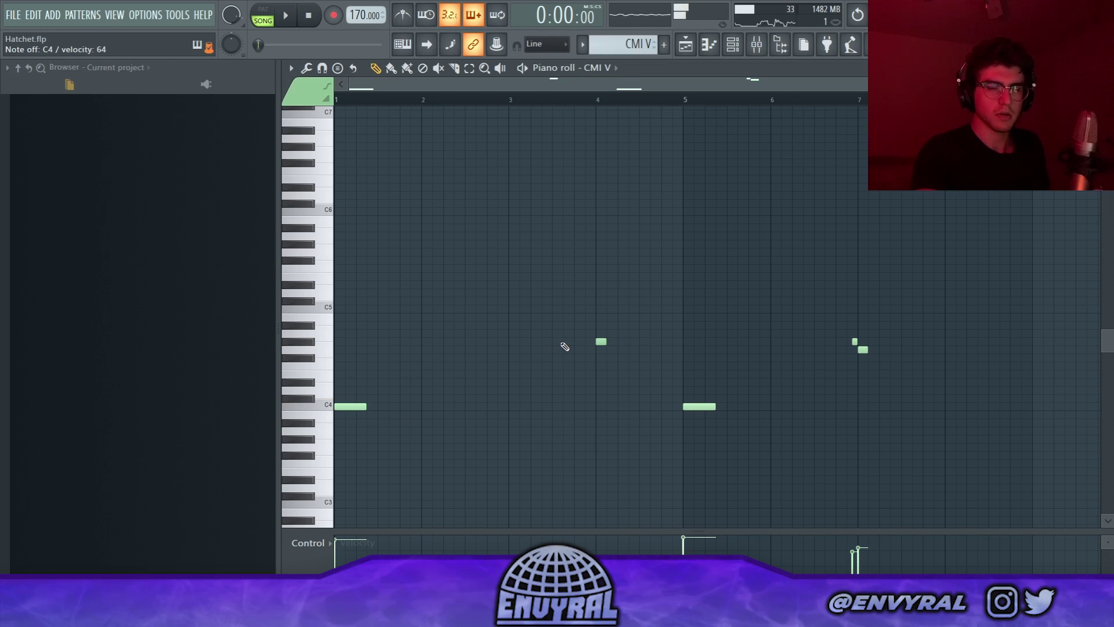
scroll(870, 215, down, 2)
scroll(757, 190, right, 1)
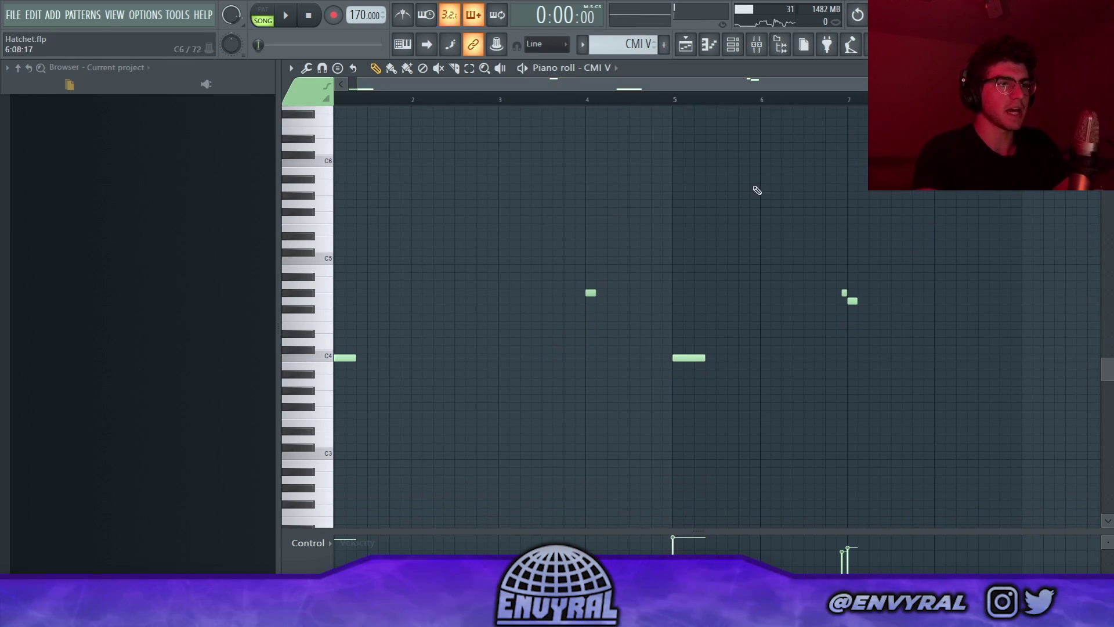
drag(609, 266, 560, 352)
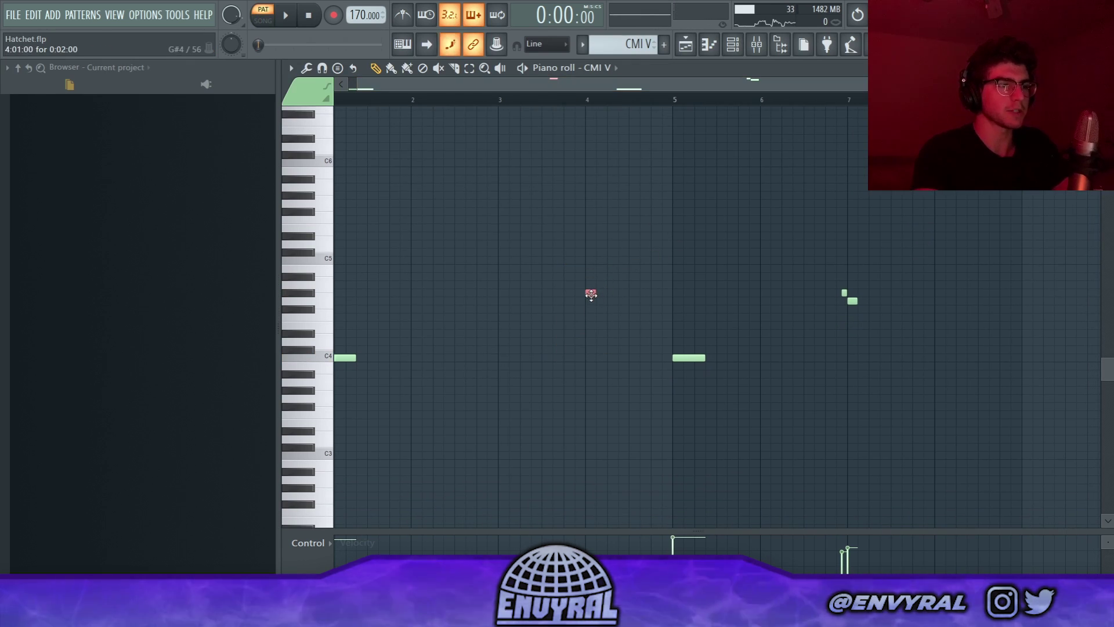
click(679, 356)
scroll(679, 355, down, 1)
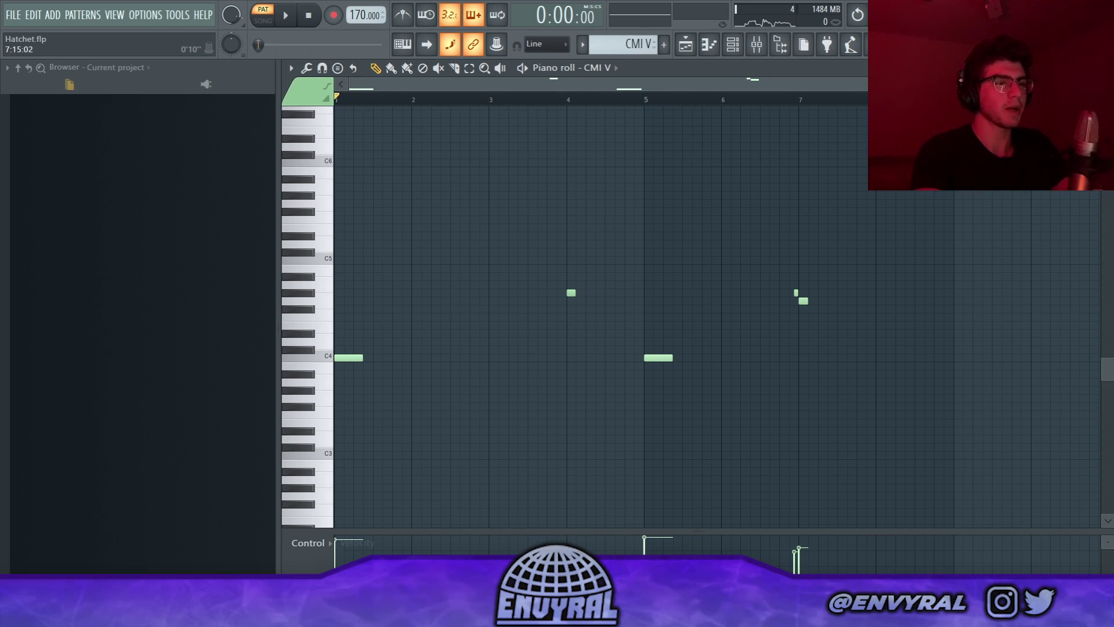
click(286, 17)
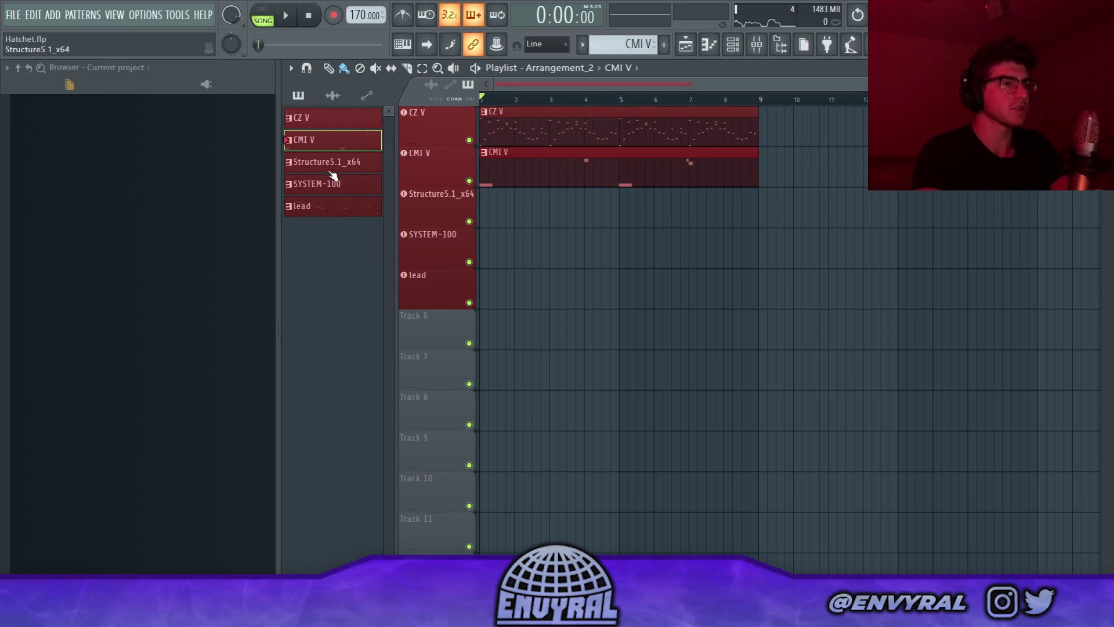
- Place the Structure5.1_x64 pattern at bar 1 on its own track and open its notes in the piano roll
drag(331, 168, 608, 187)
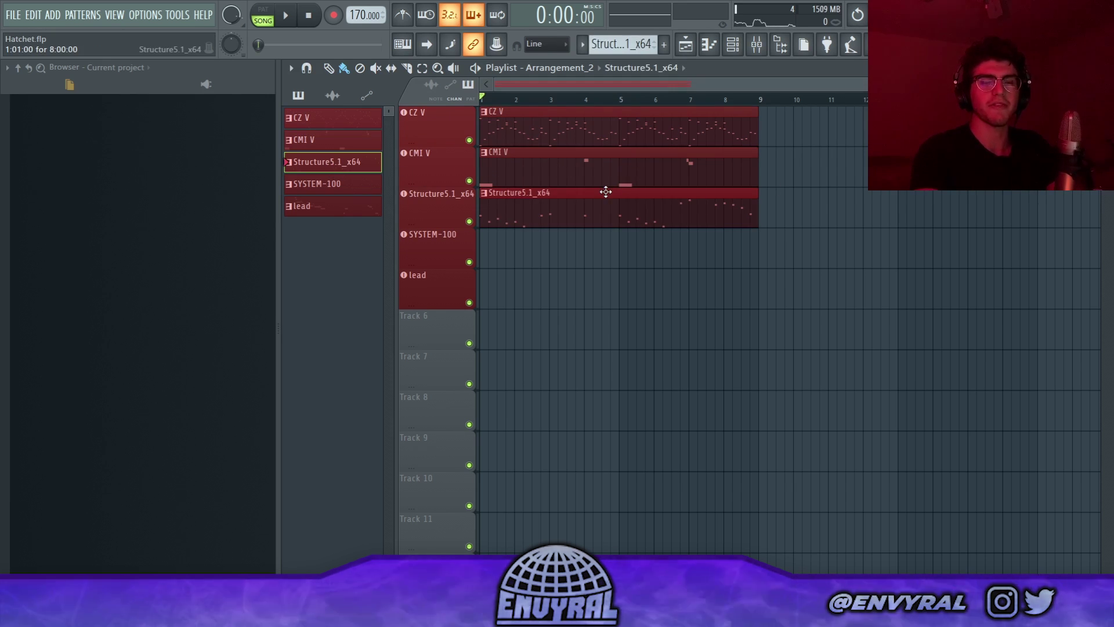
click(740, 50)
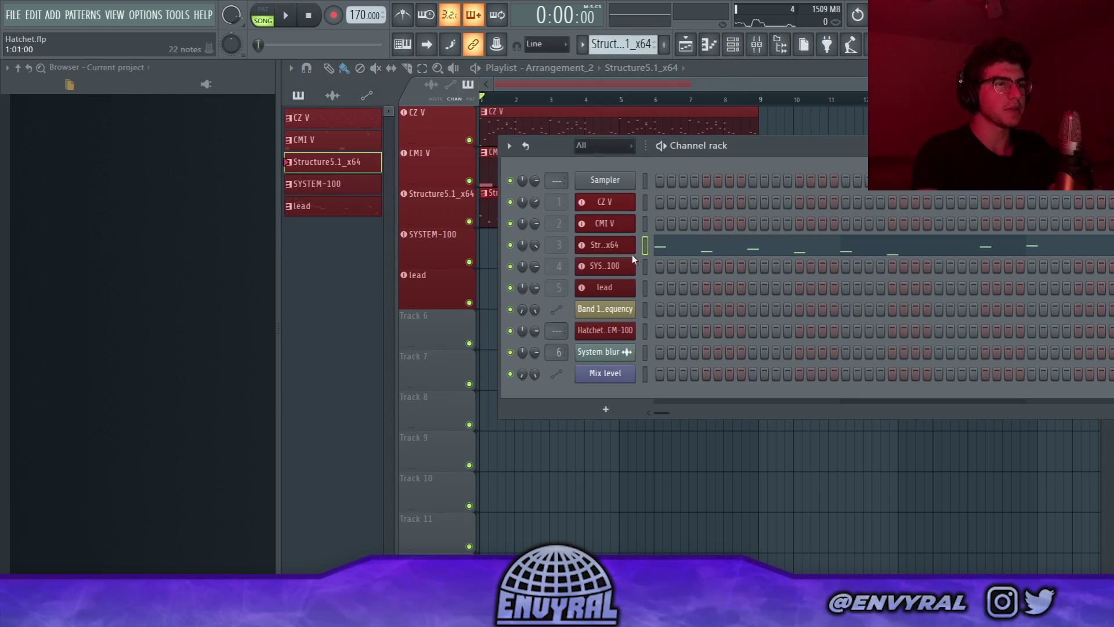
click(622, 250)
key(F7)
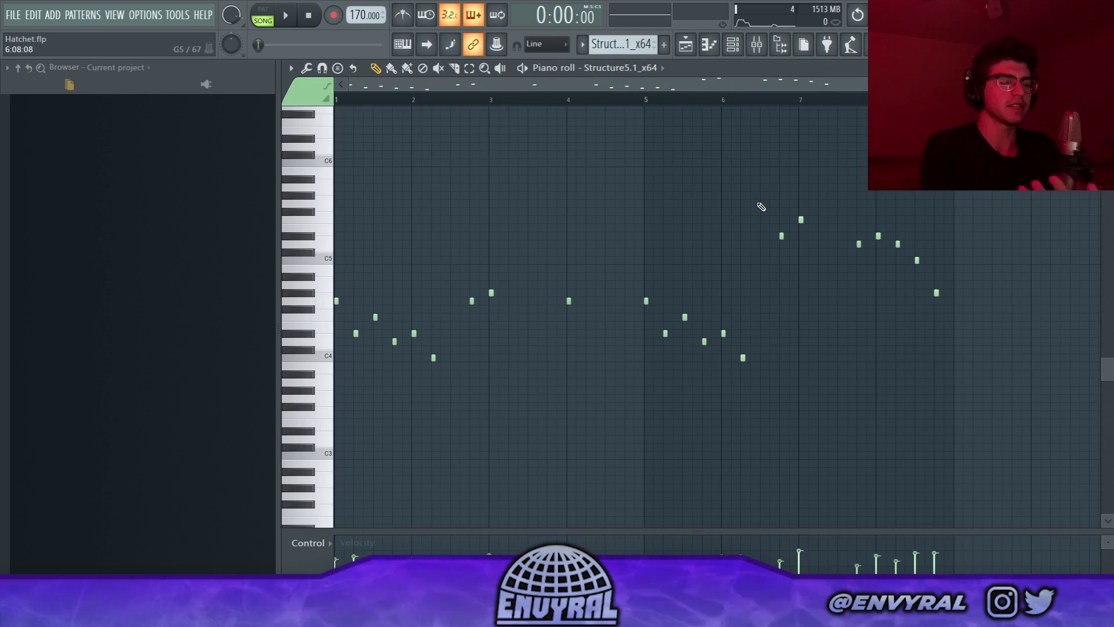
- Play the layered arrangement, switch to pattern mode, and examine the Structure5.1_x64 notes around bars 3, 4 and 6 to 8
click(292, 21)
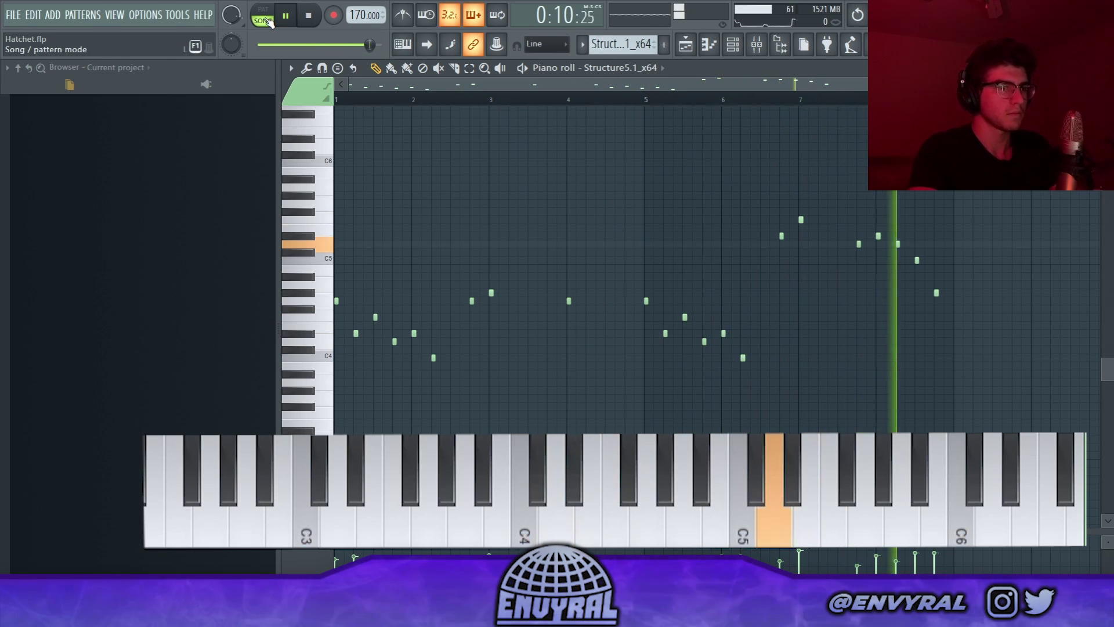
click(268, 21)
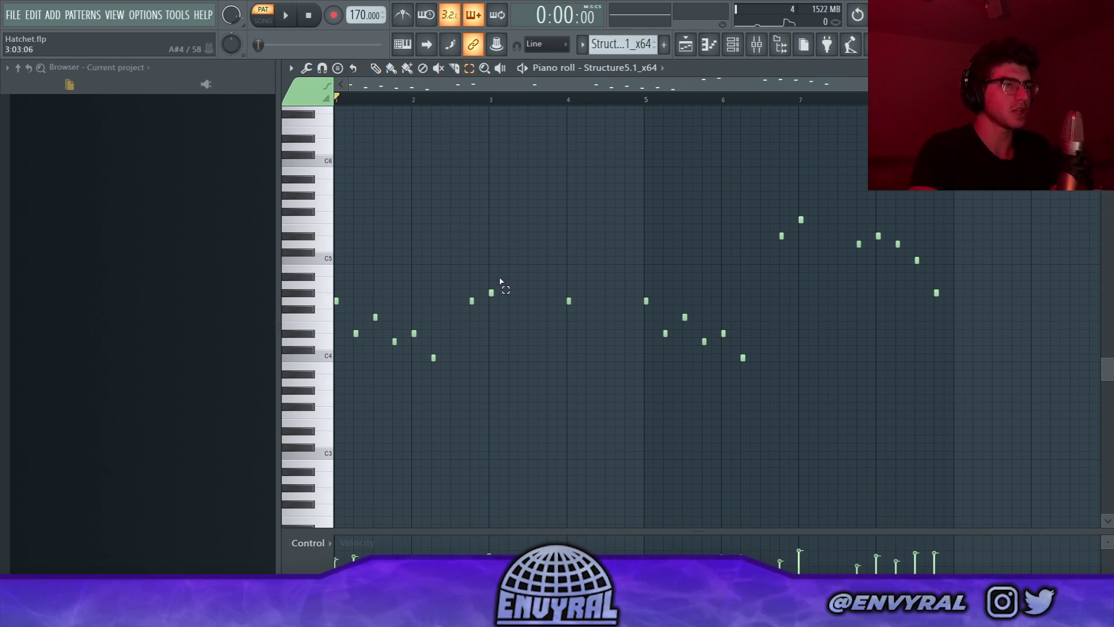
click(492, 293)
click(569, 301)
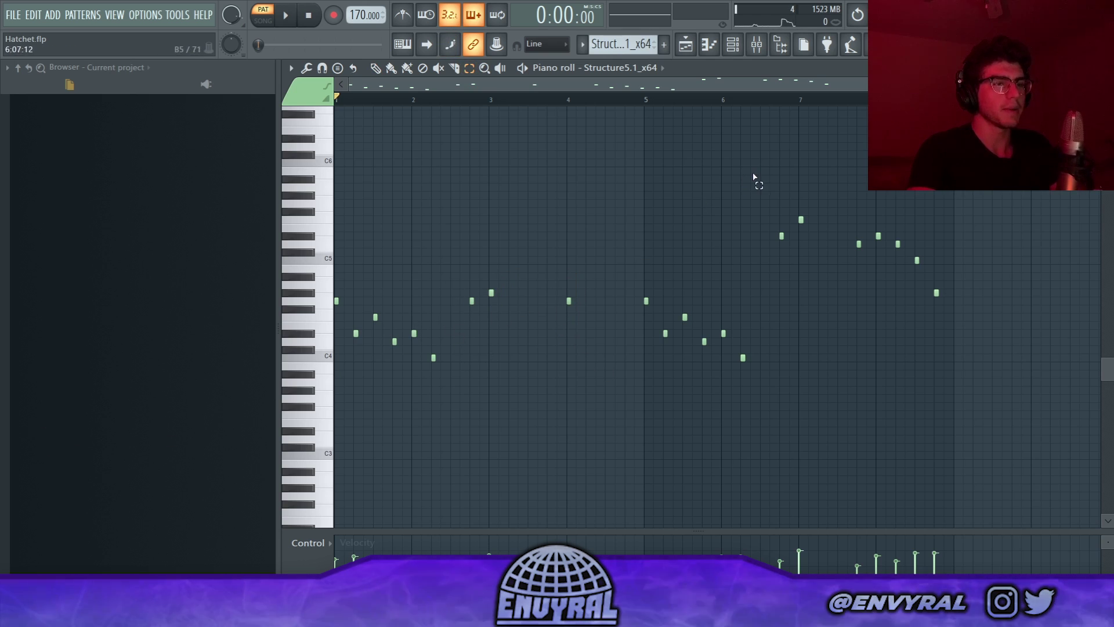
drag(743, 194, 994, 307)
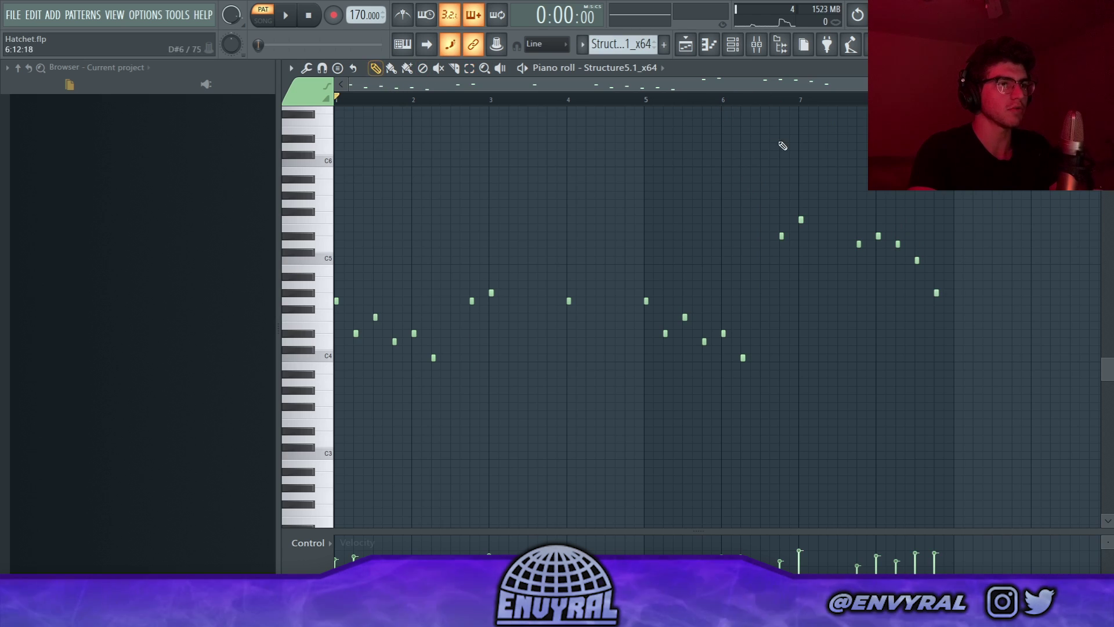
- Play the Structure5.1_x64 pattern on its own, return to song mode, and stop playback
click(751, 105)
key(space)
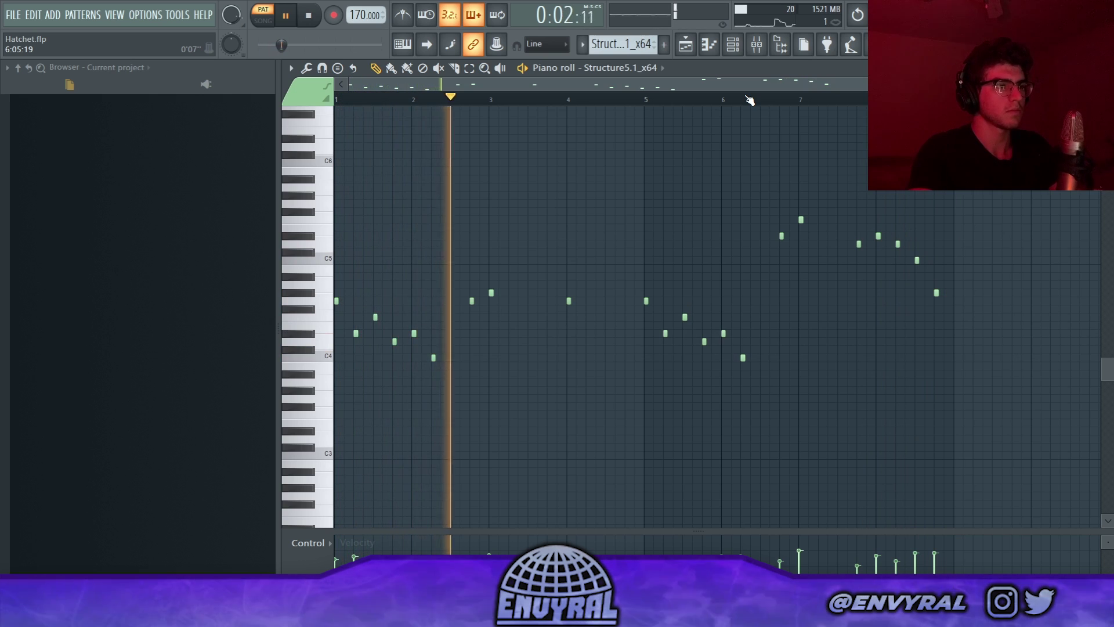
click(263, 21)
click(303, 17)
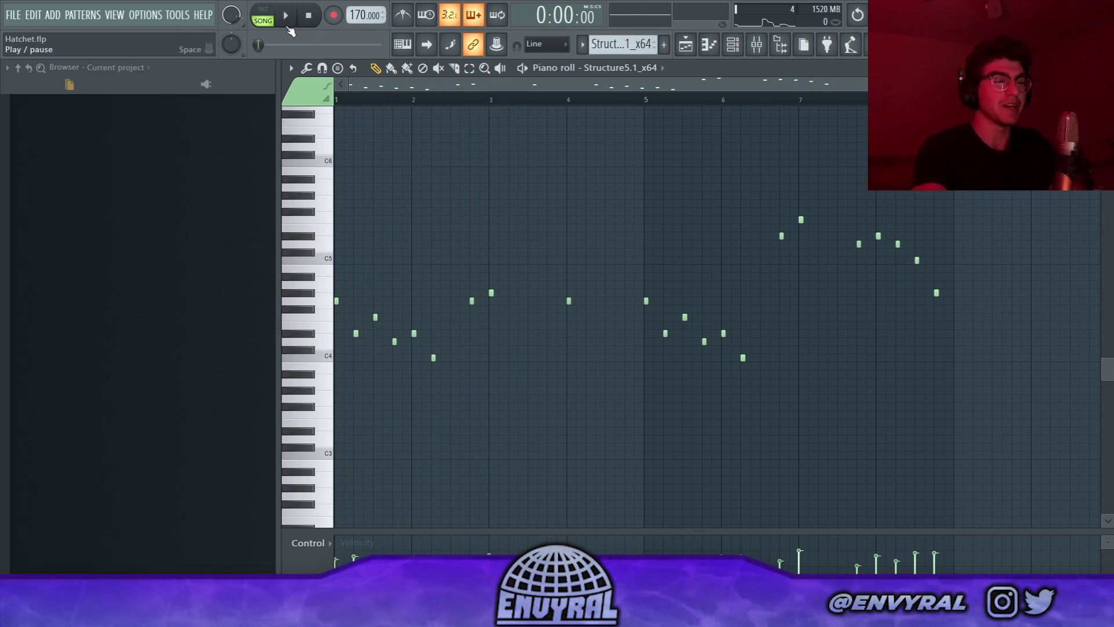
- Replace the Structure5.1_x64 clip with the SYSTEM-100 pattern at bar 1 on the SYSTEM-100 track, and open its synth
key(F5)
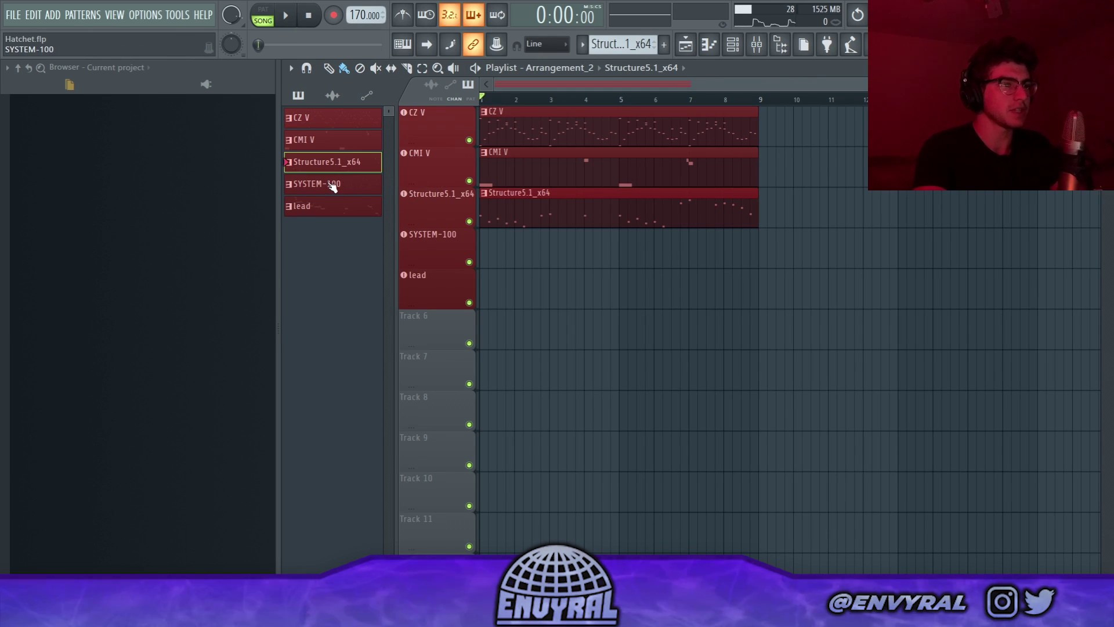
drag(333, 186, 517, 261)
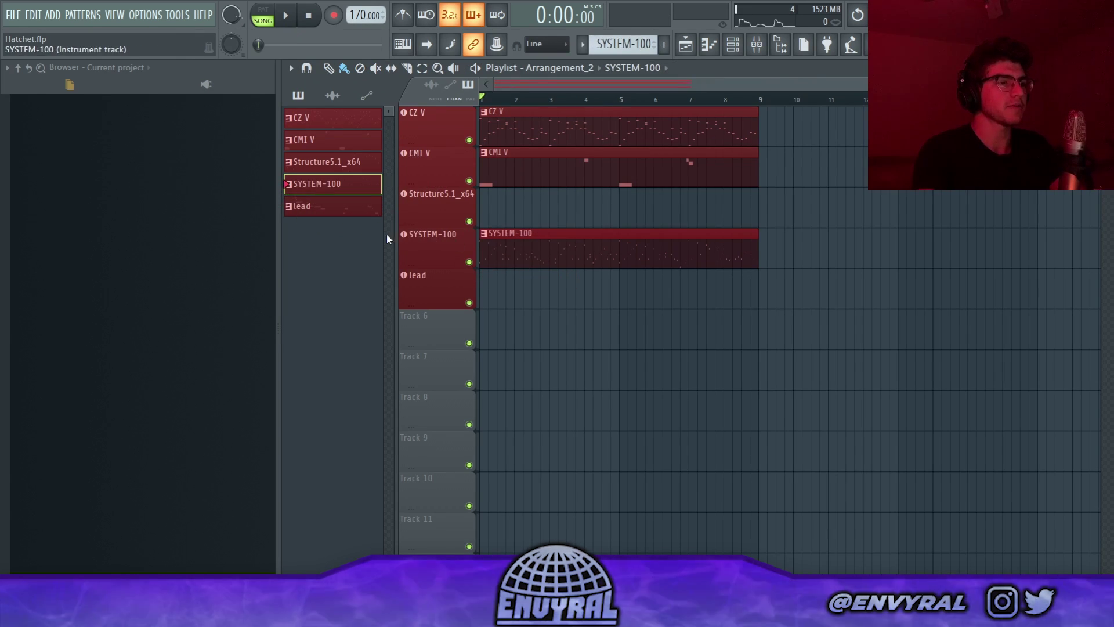
click(457, 234)
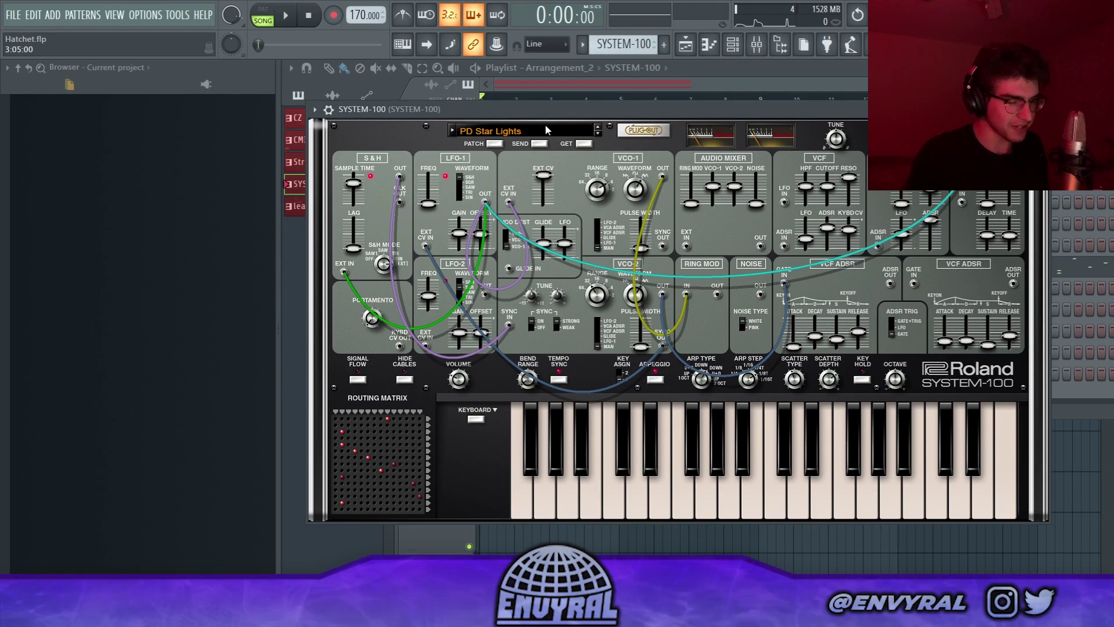
- Switch to pattern mode and play the SYSTEM-100 notes in the piano roll
key(l)
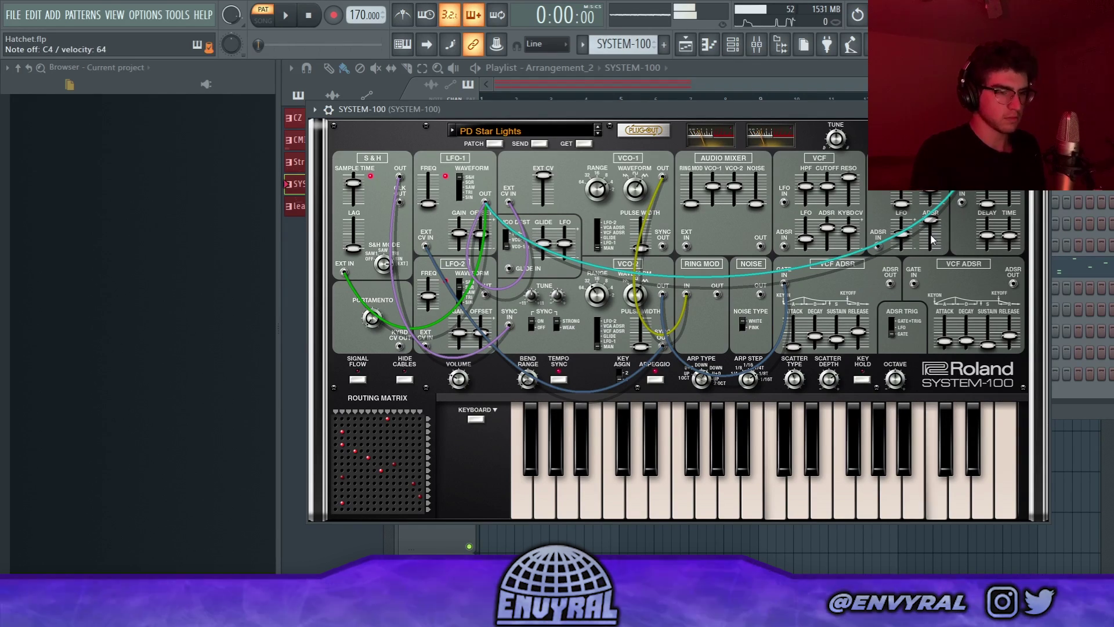
key(F7)
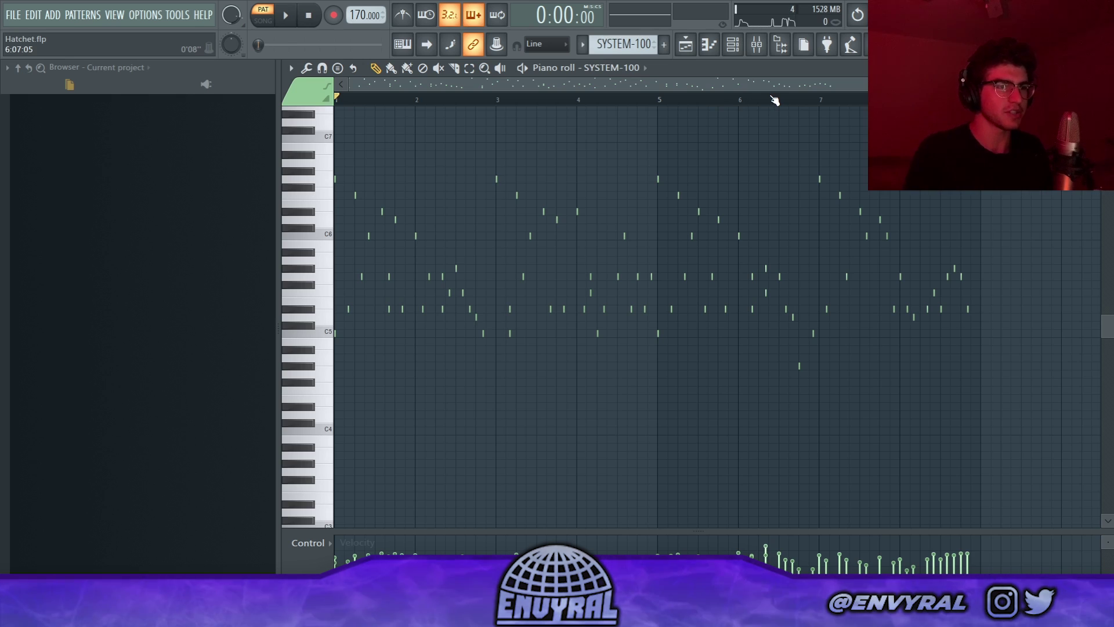
click(288, 16)
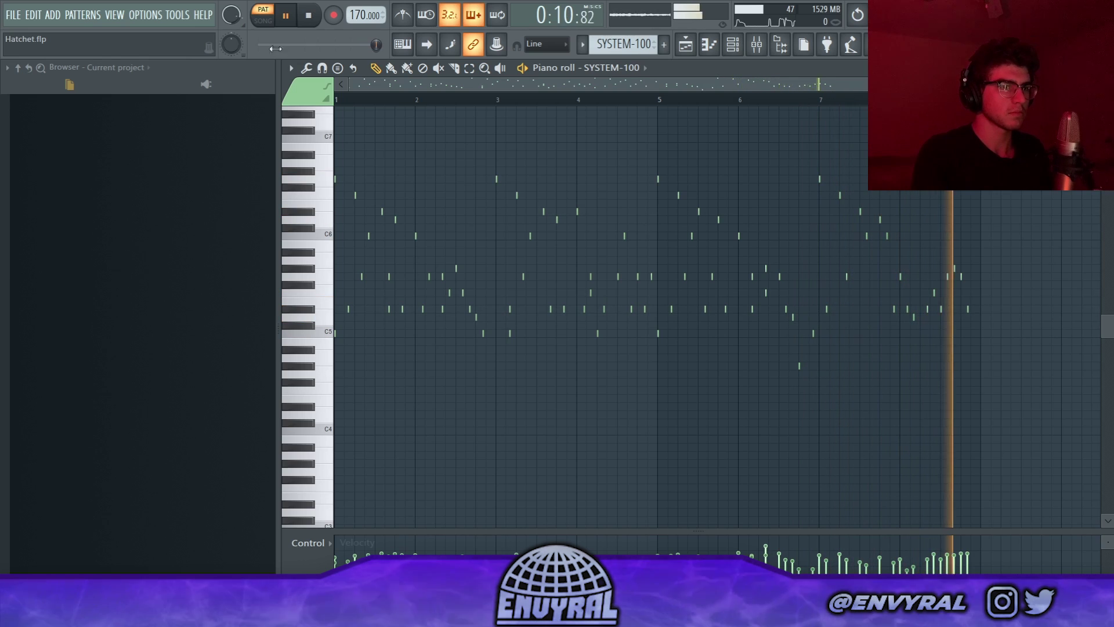
- Stop the pattern playback and examine the SYSTEM-100 notes in the piano roll, closely at bars 1 to 4 and overall
key(space)
scroll(351, 92, down, 1)
scroll(355, 94, up, 4)
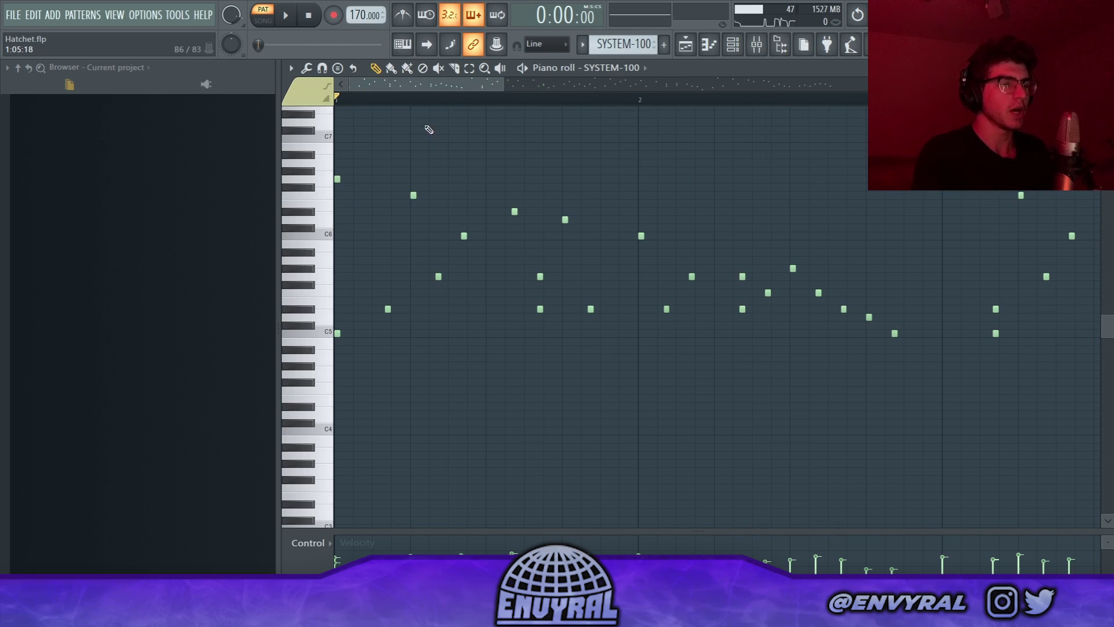
scroll(414, 109, down, 2)
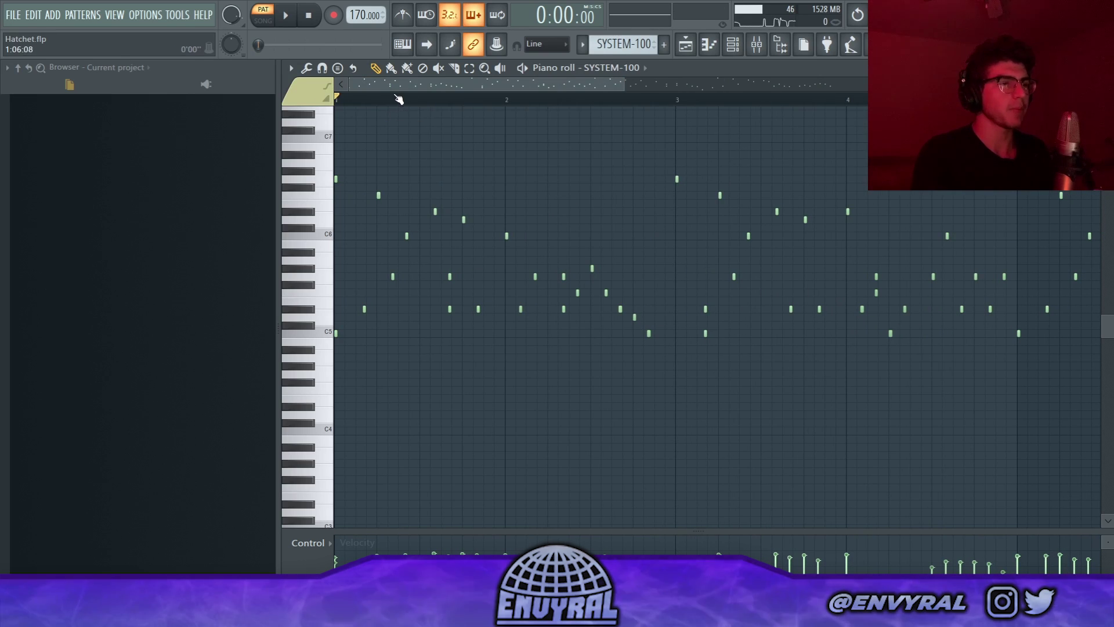
scroll(405, 102, down, 2)
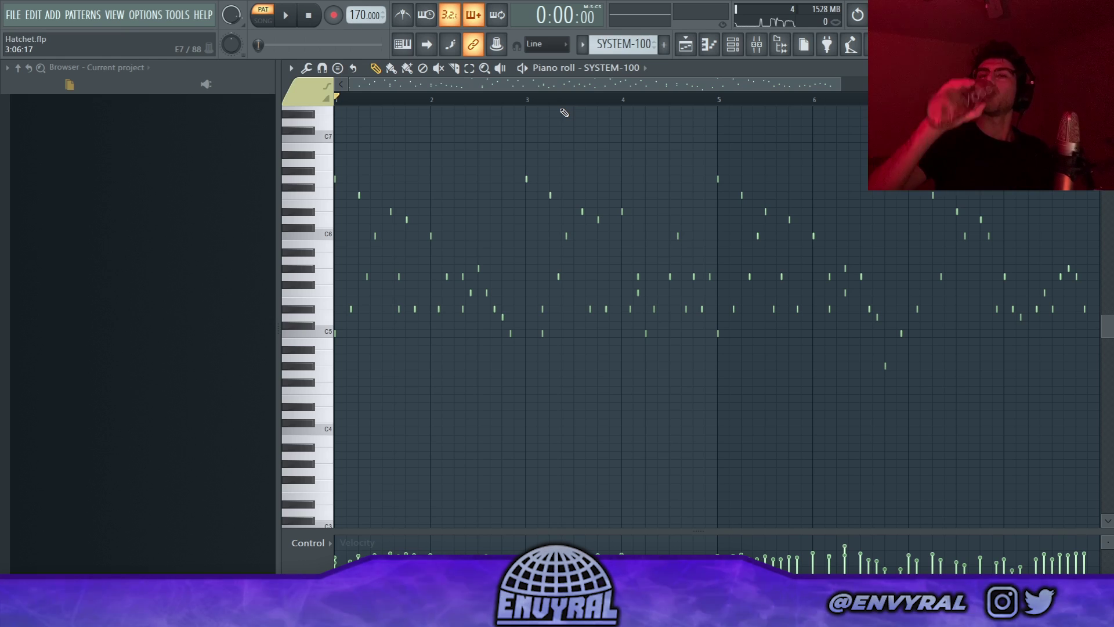
- Return to Arrangement_2 in song mode, play the CZ V, CMI V and SYSTEM-100 layers together briefly, and stop
key(F5)
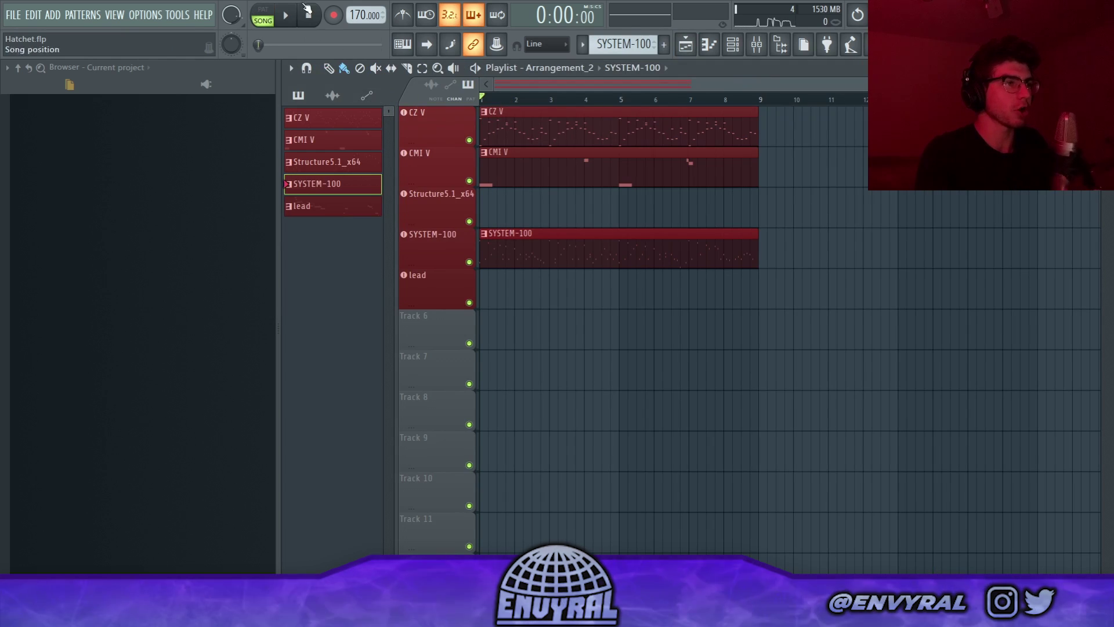
key(space)
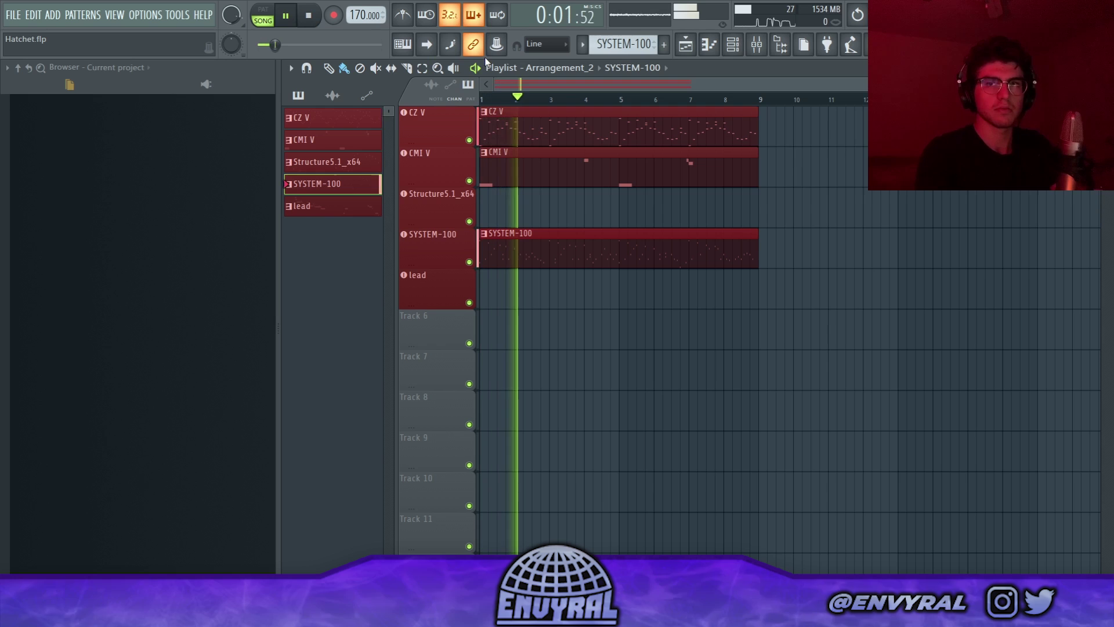
click(310, 16)
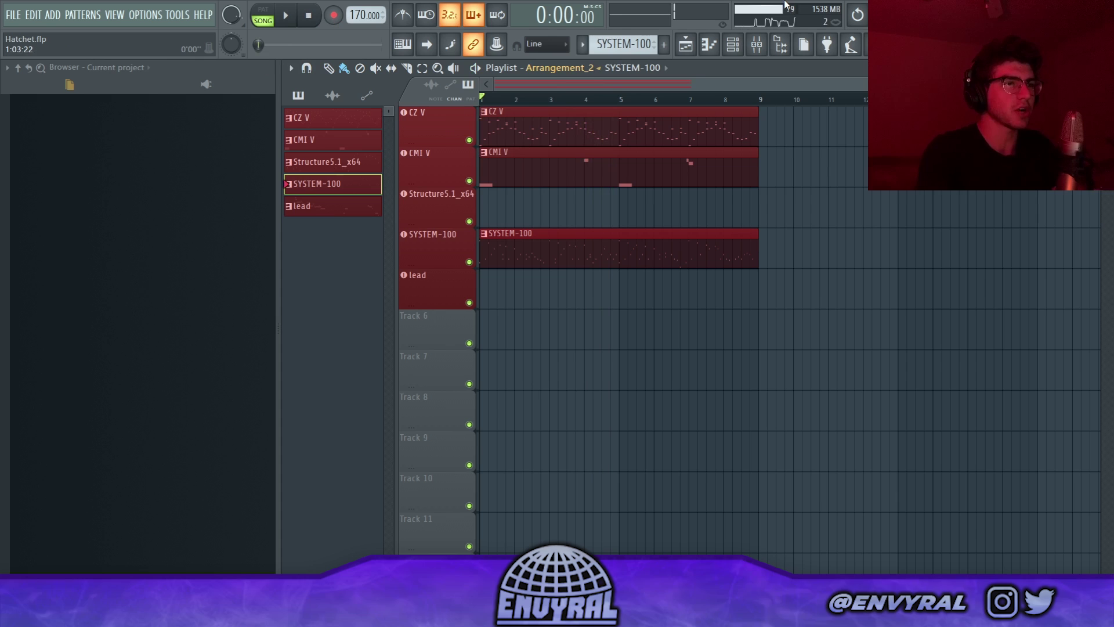
- Open the HalfTime and Tremolator effects on the SYSTEM-100 mixer track to show their settings
click(756, 45)
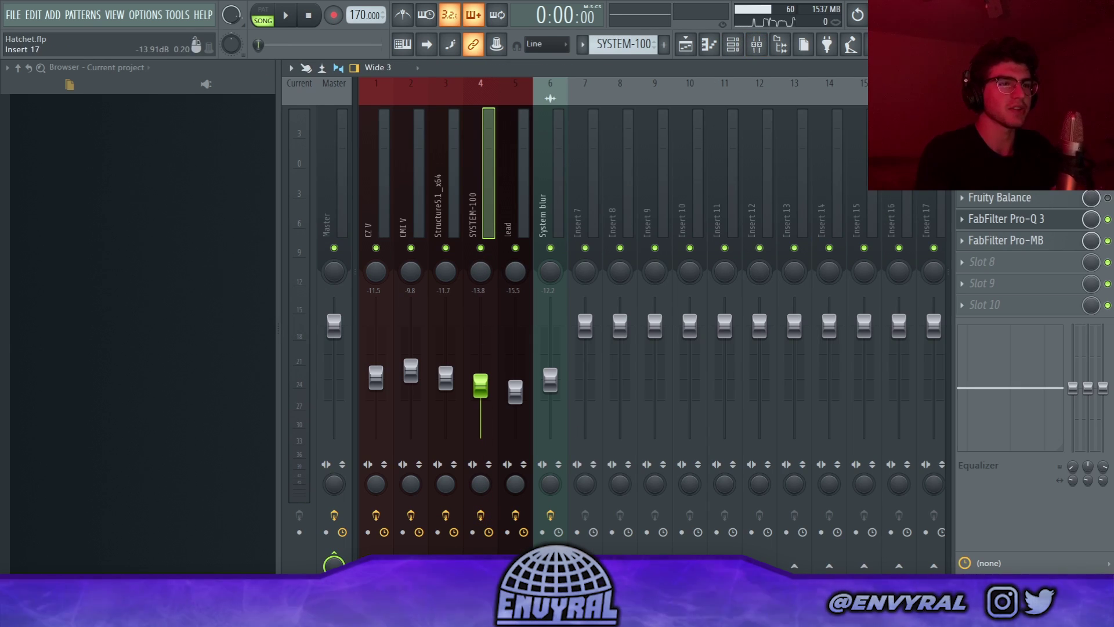
click(998, 154)
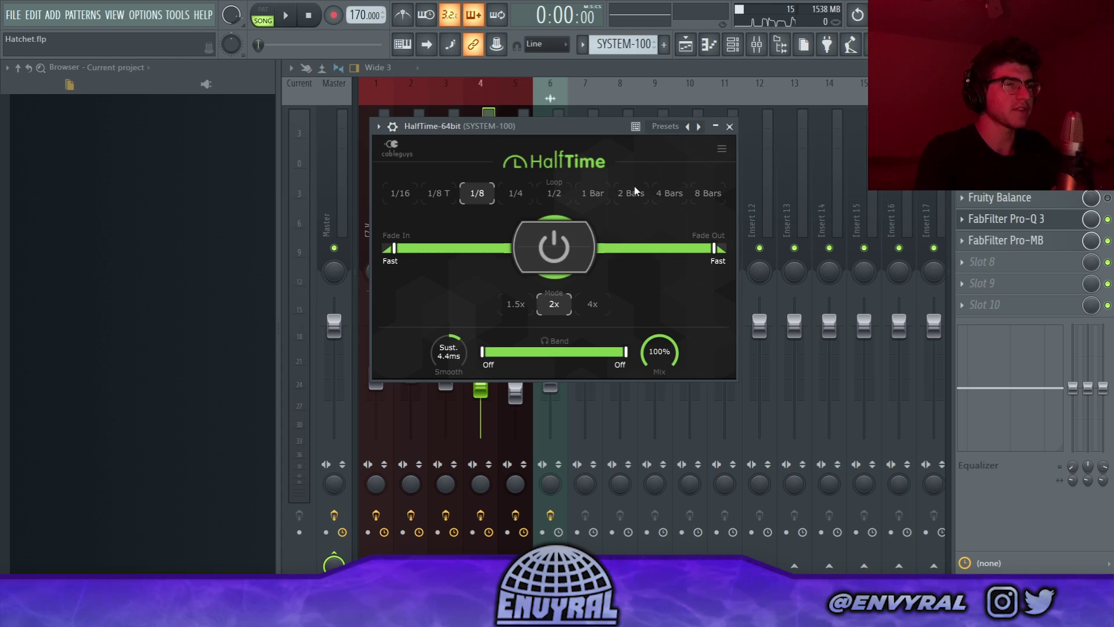
click(1027, 191)
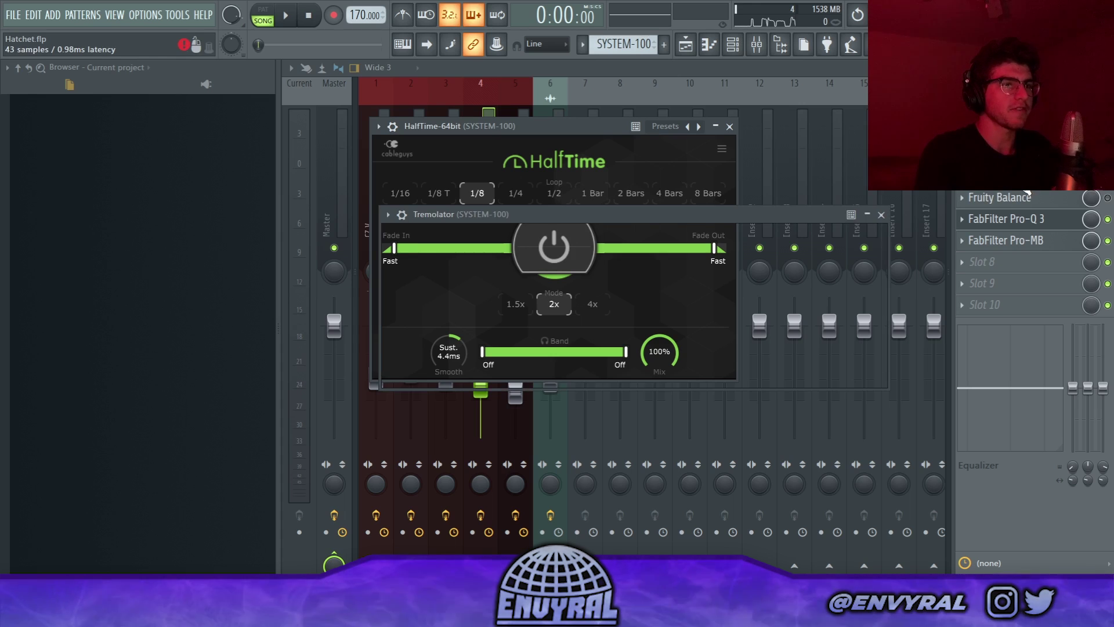
- Return to the playlist, play the eight bars with the SYSTEM-100 layer, and stop playback
click(685, 44)
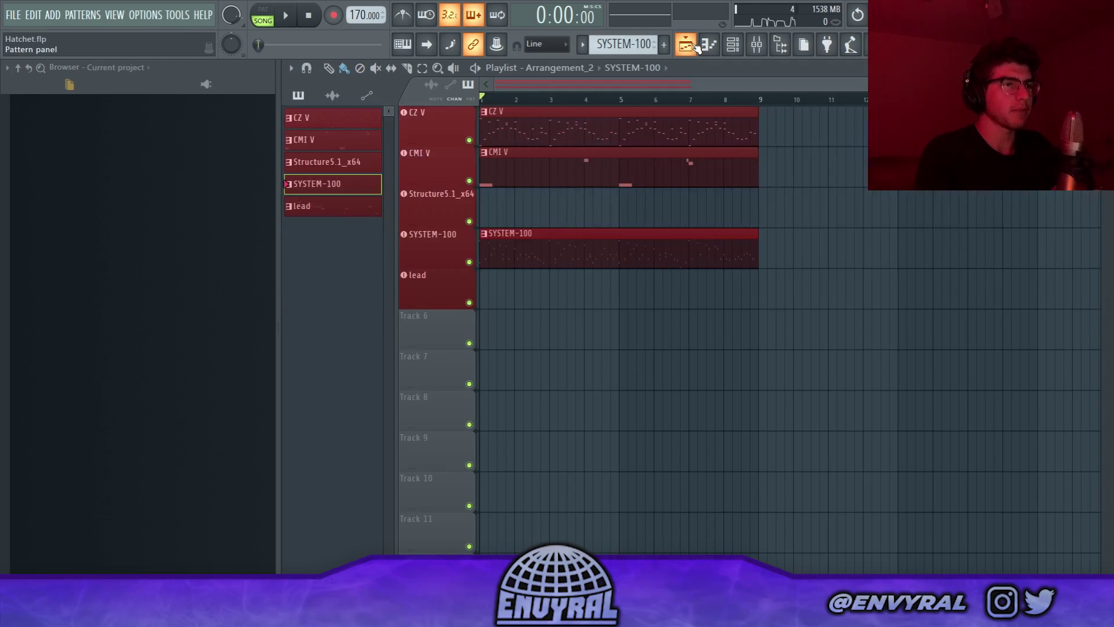
click(287, 17)
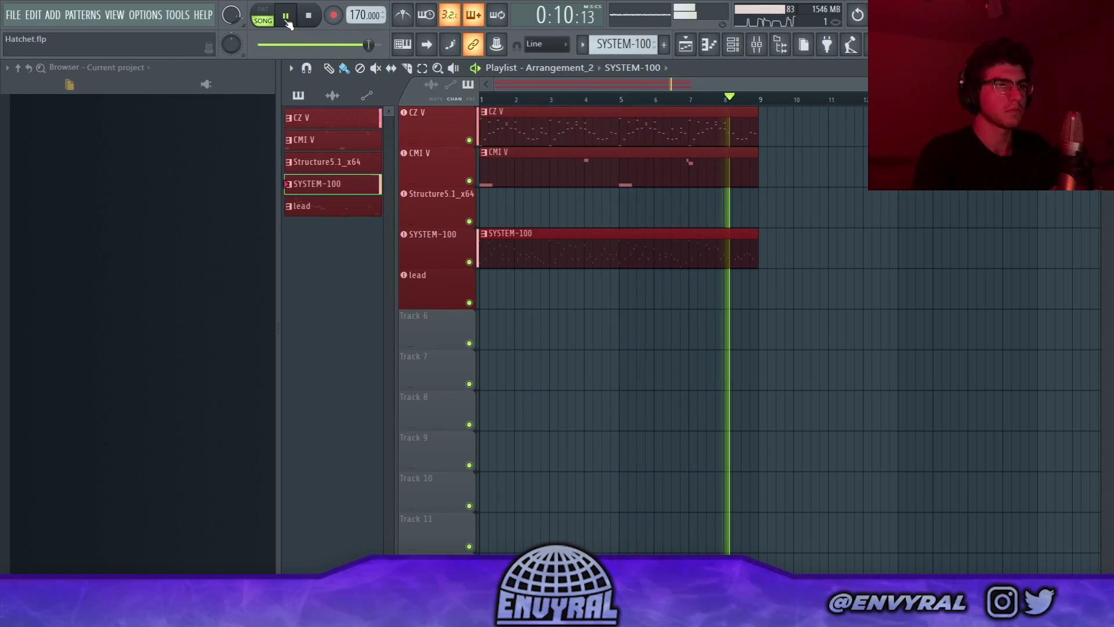
click(286, 16)
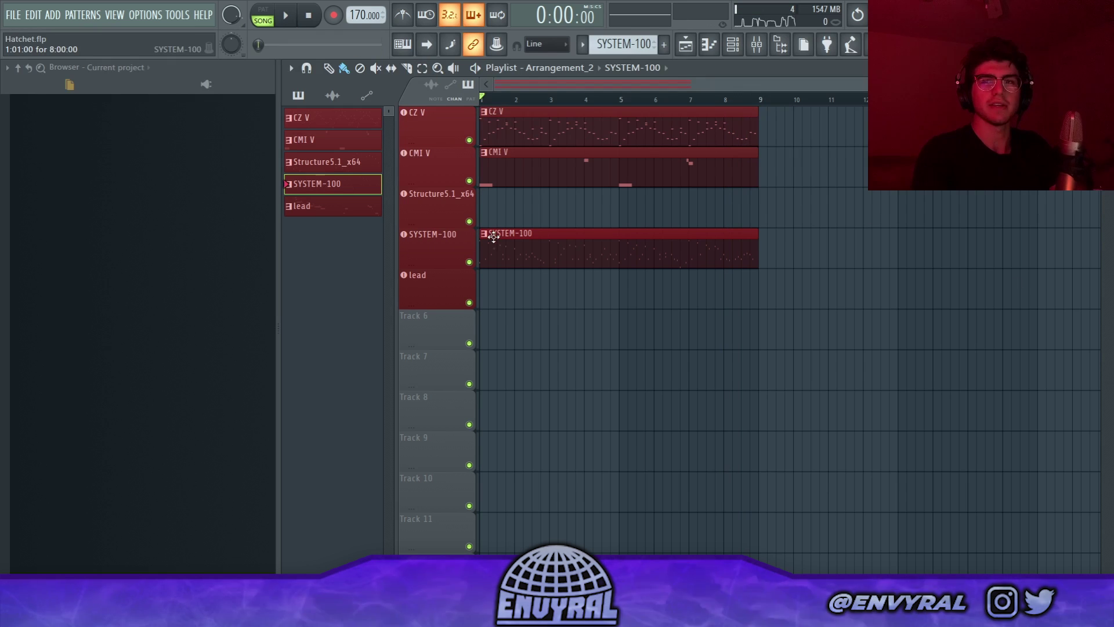
- Replace the SYSTEM-100 clip with the lead pattern at bar 1 on the lead track, and view its Prophet V synth
key(ctrl+z)
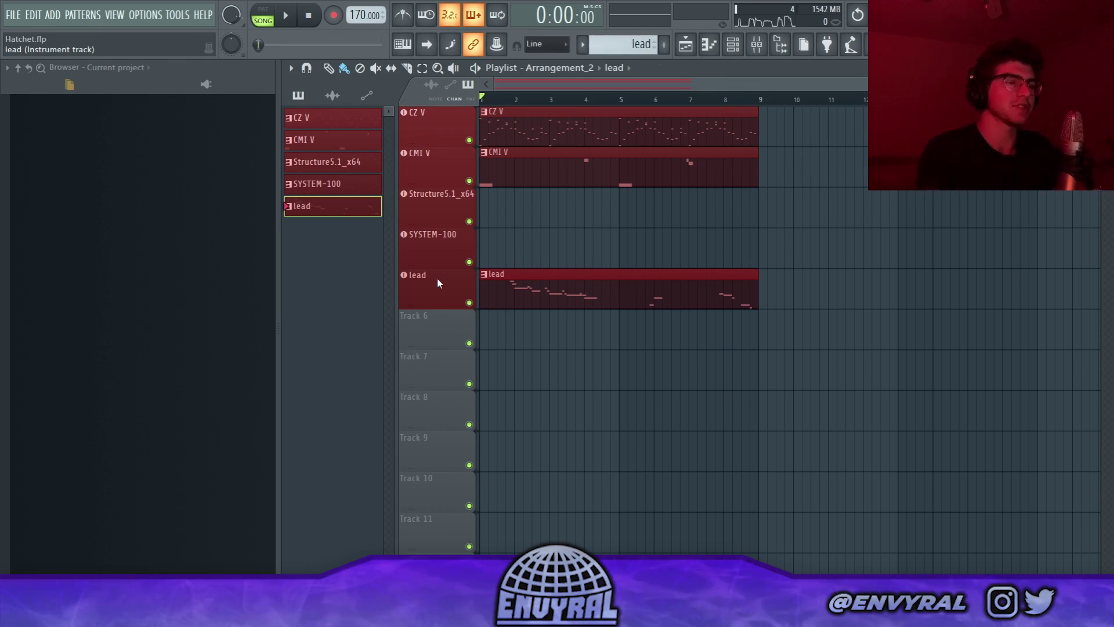
double_click(569, 295)
drag(536, 153, 556, 120)
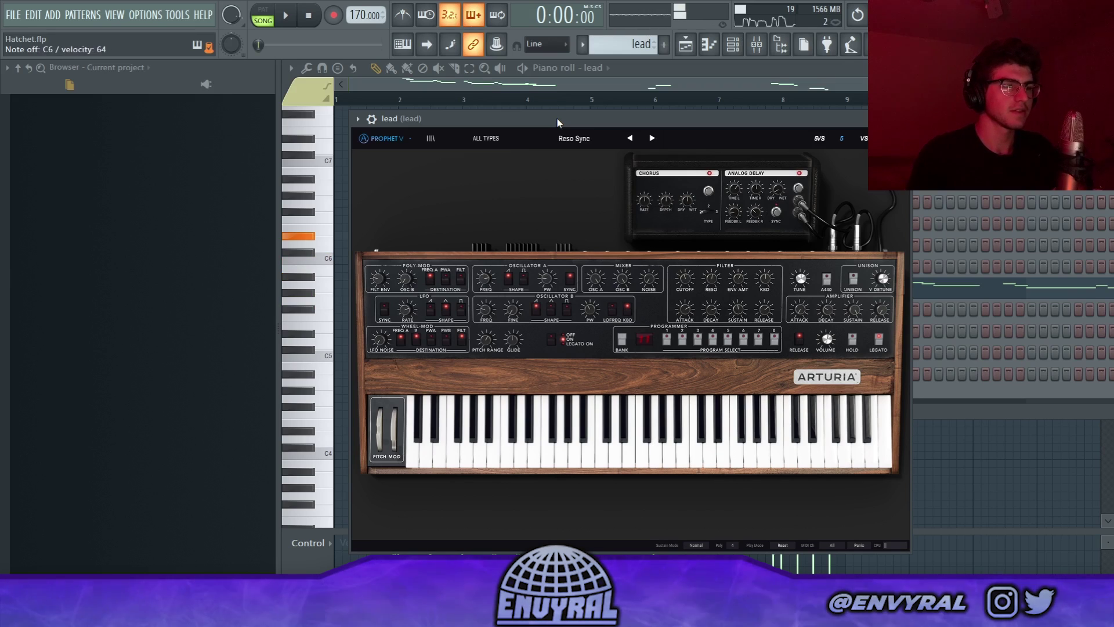
key(Escape)
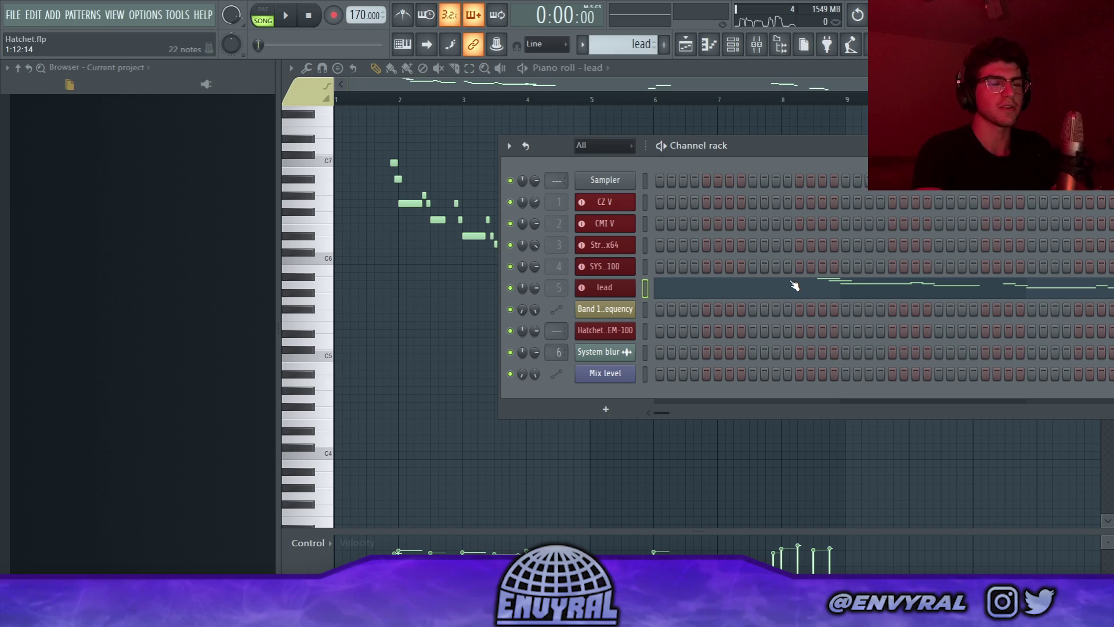
- Show the lead pattern's notes in the piano roll, play them through to bar 8, and stop playback
key(F6)
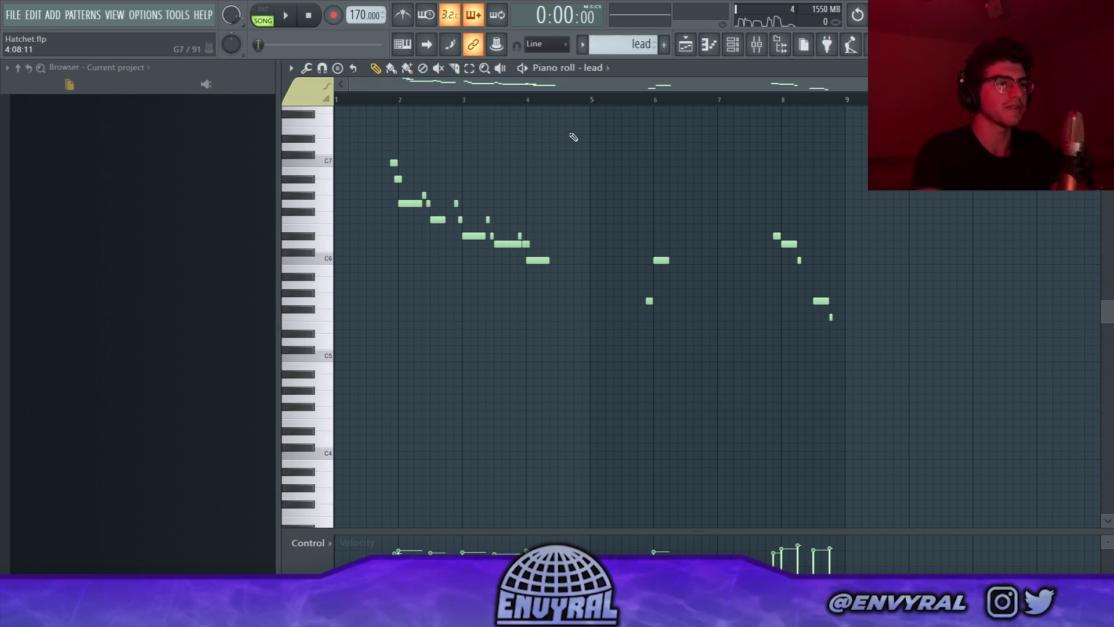
scroll(459, 115, up, 2)
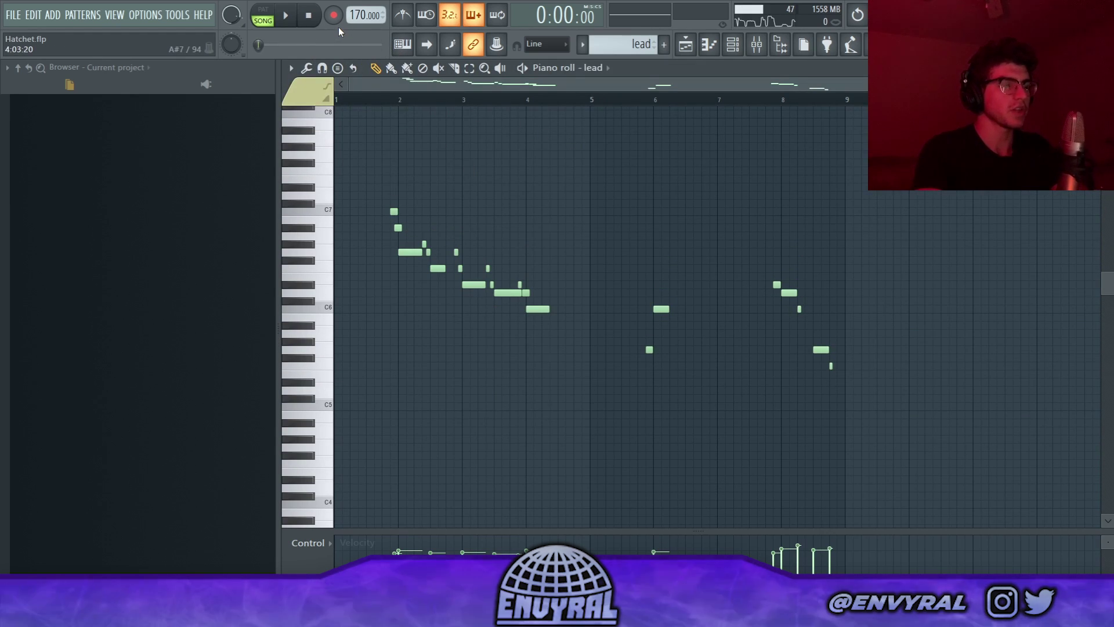
click(288, 18)
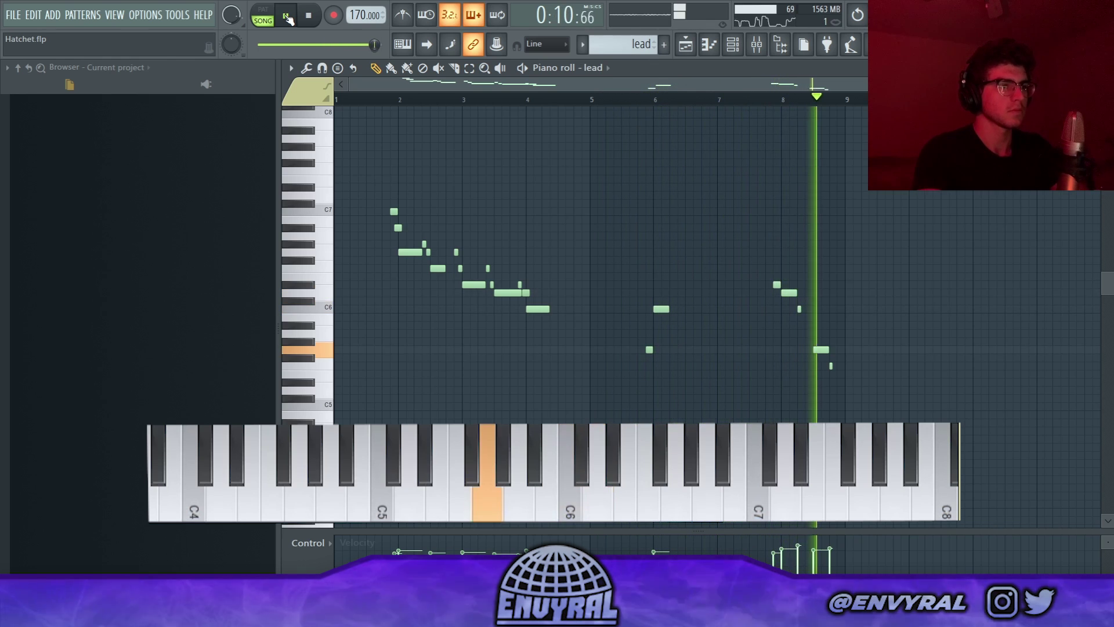
click(289, 19)
- Examine the lead notes in bars 2 to 4, and play the sparse second half from about bar 6
scroll(398, 210, up, 4)
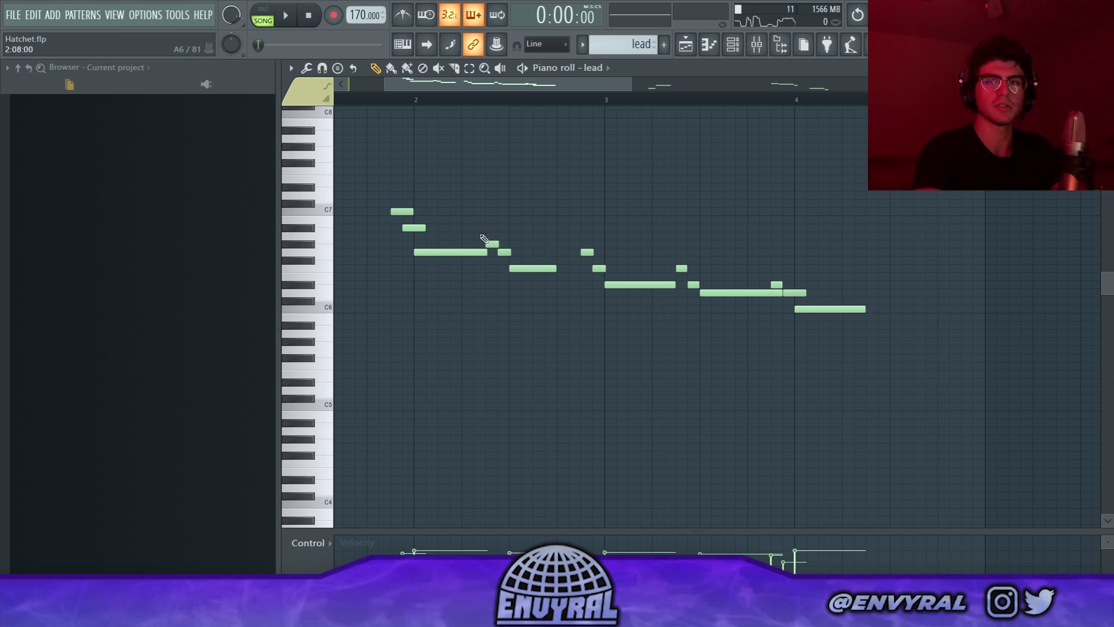
scroll(395, 104, down, 3)
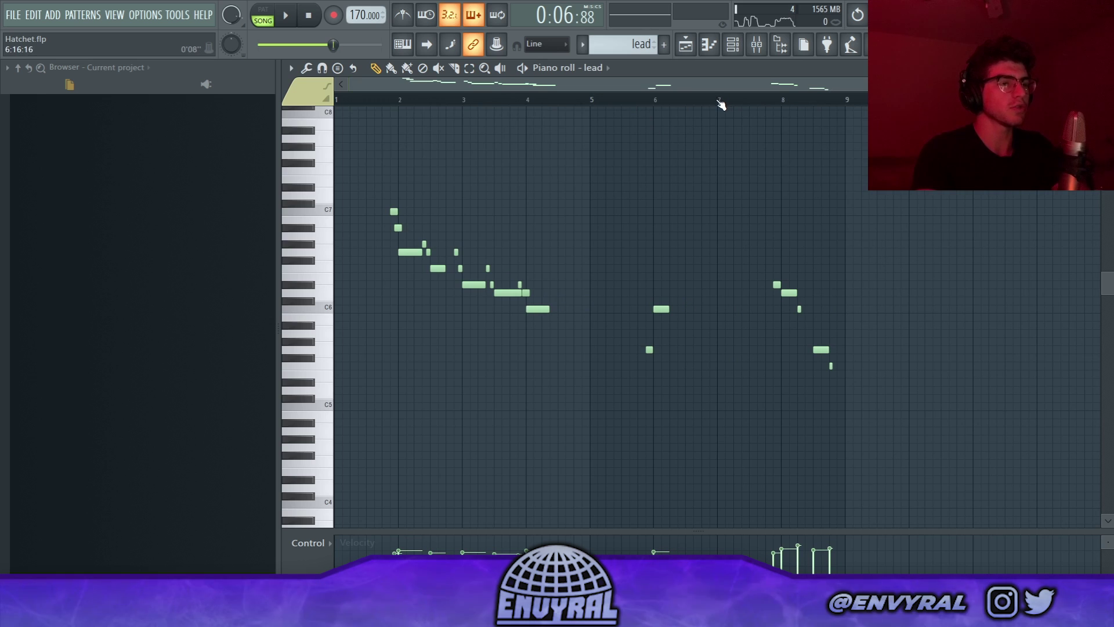
scroll(722, 103, up, 3)
key(space)
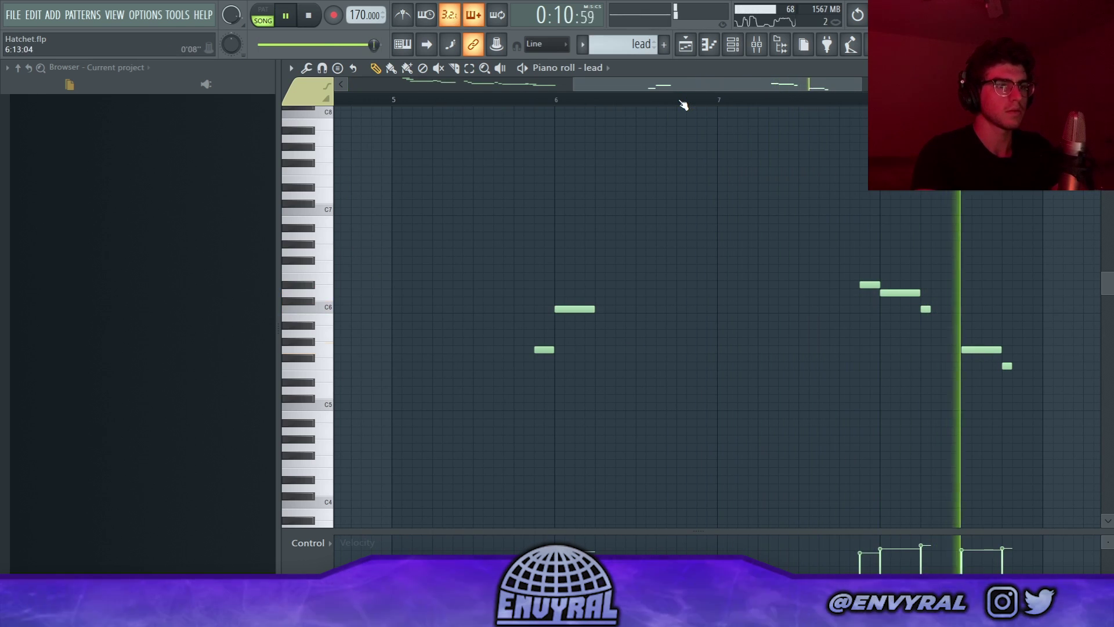
key(space)
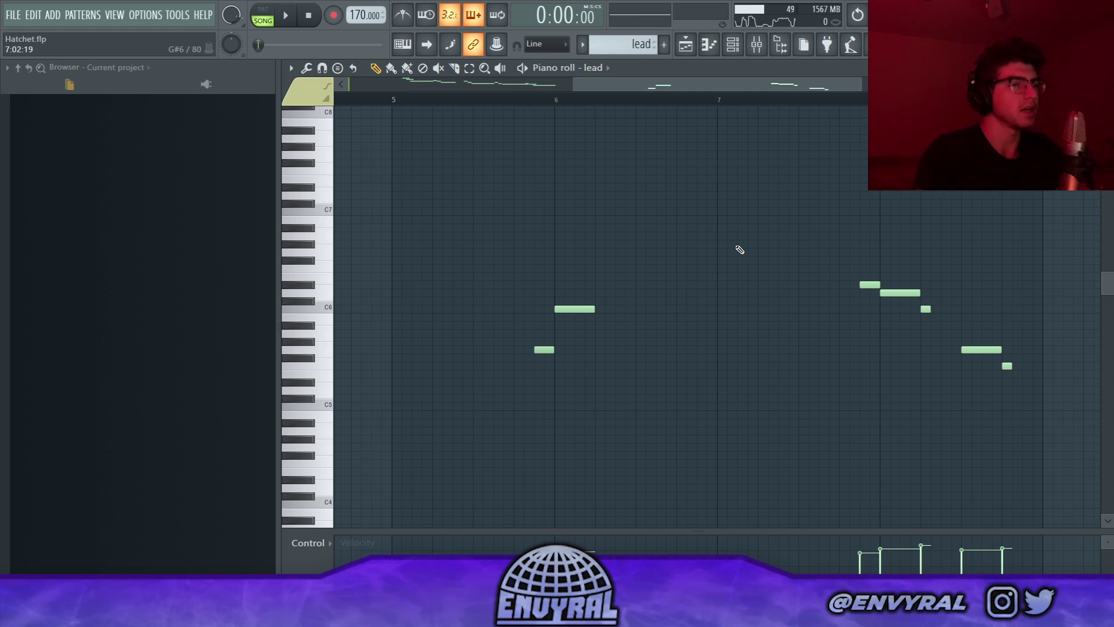
- Replay the lead's closing notes around bars 7 and 8, and stop playback
drag(863, 87, 770, 304)
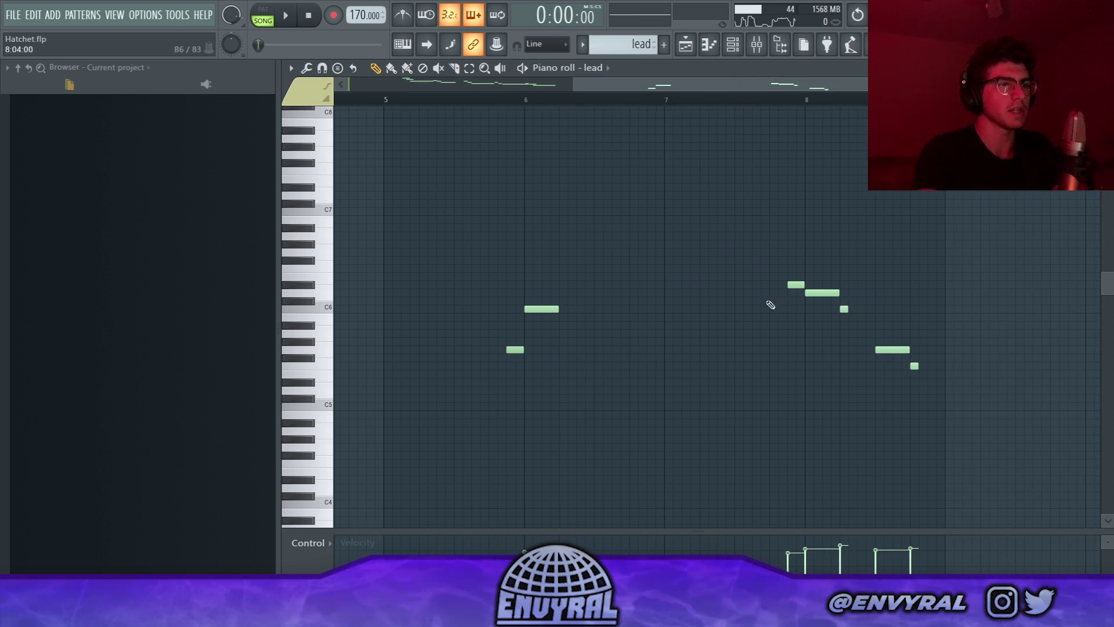
click(747, 105)
click(627, 103)
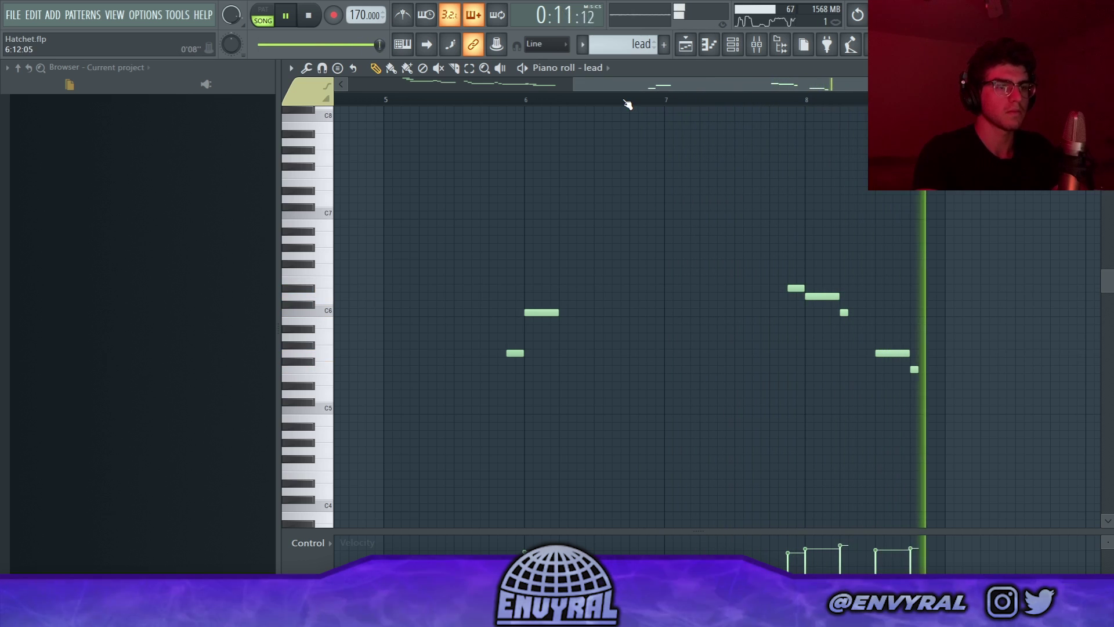
key(space)
- Show the full Arrangement in the playlist, solo Track 8, and play its System blur clip from bar 17
key(F5)
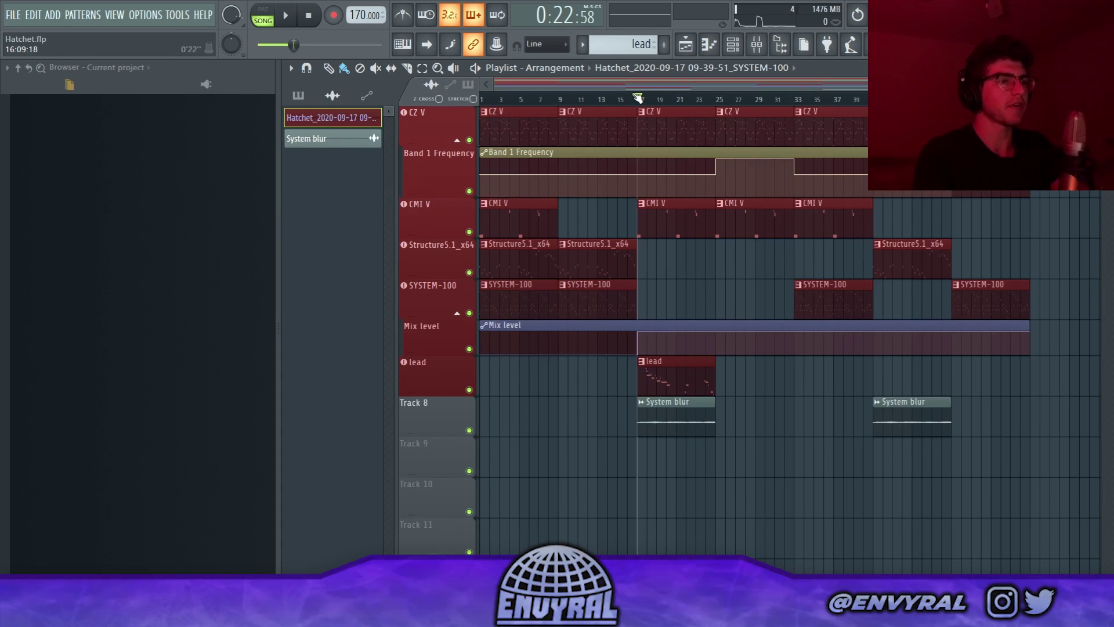
scroll(638, 96, up, 3)
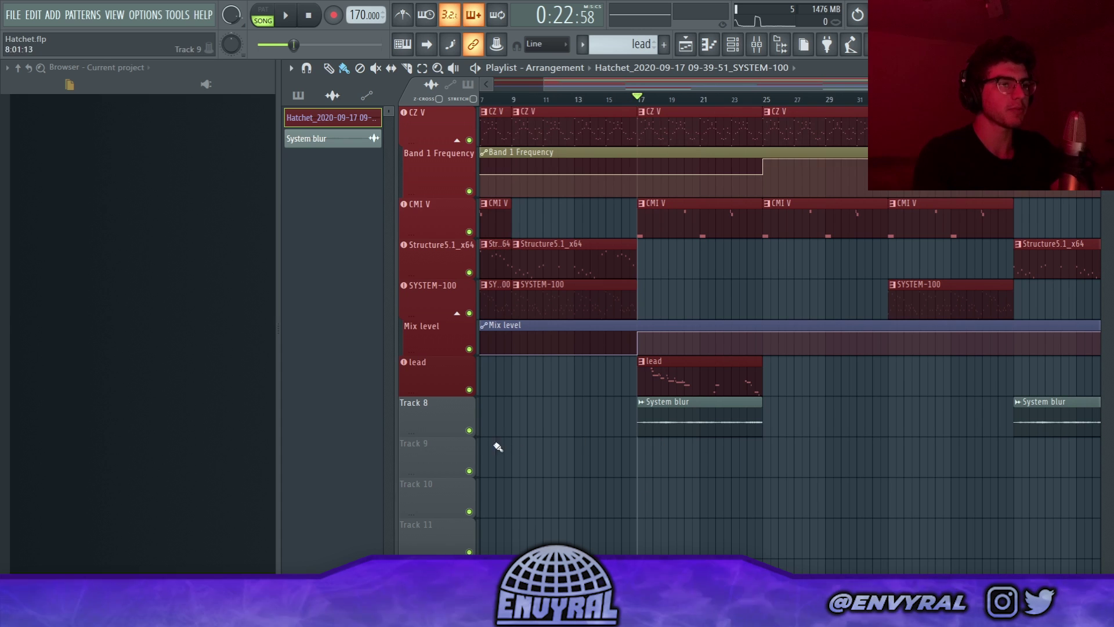
right_click(469, 430)
key(space)
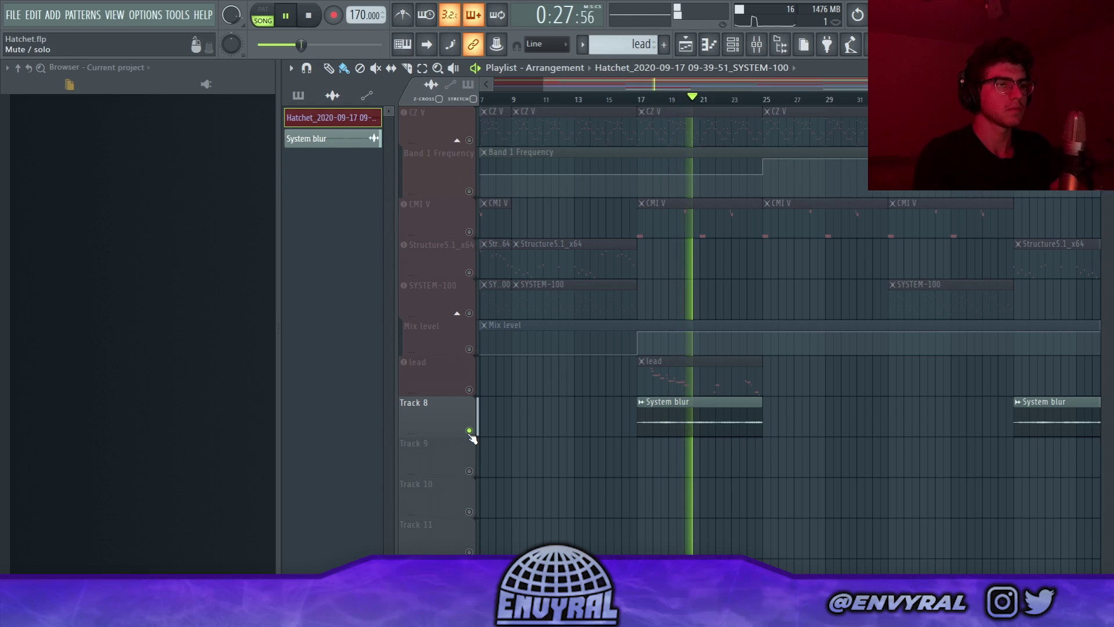
key(space)
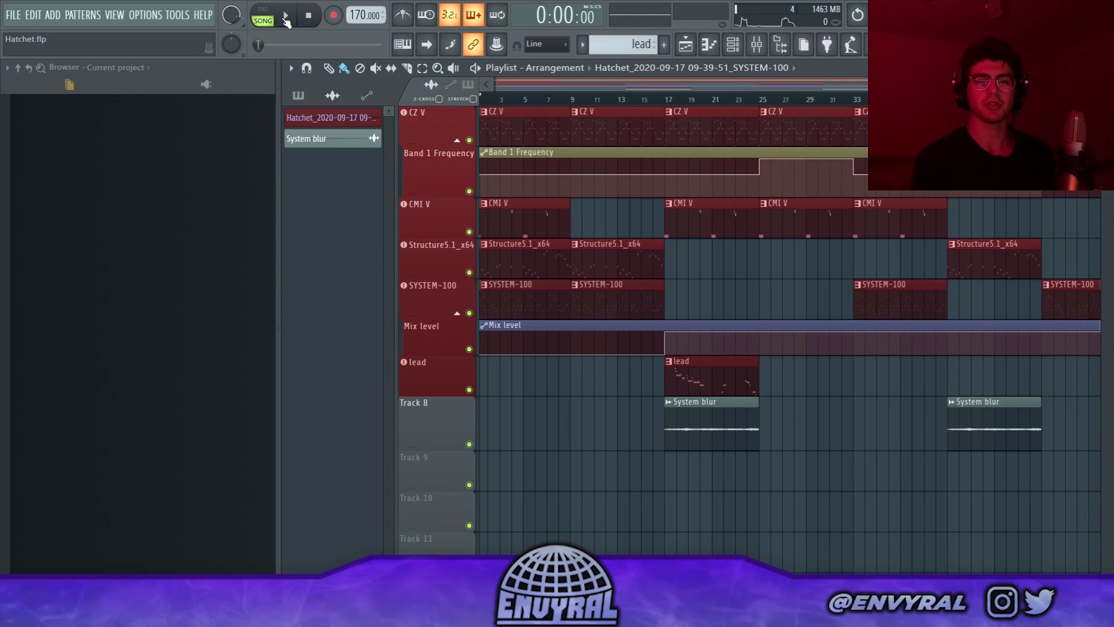